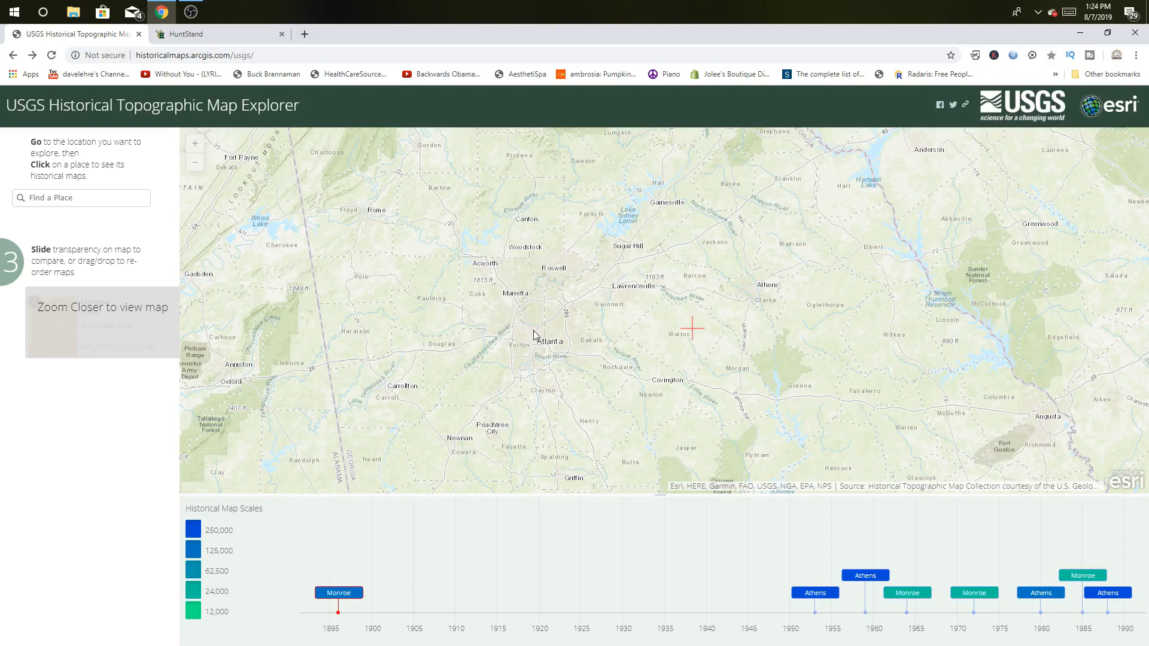
Check which historical maps are offered west of Atlanta and in Taliaferro County, shifting the timeline back to around 1880.
left_click(500, 324)
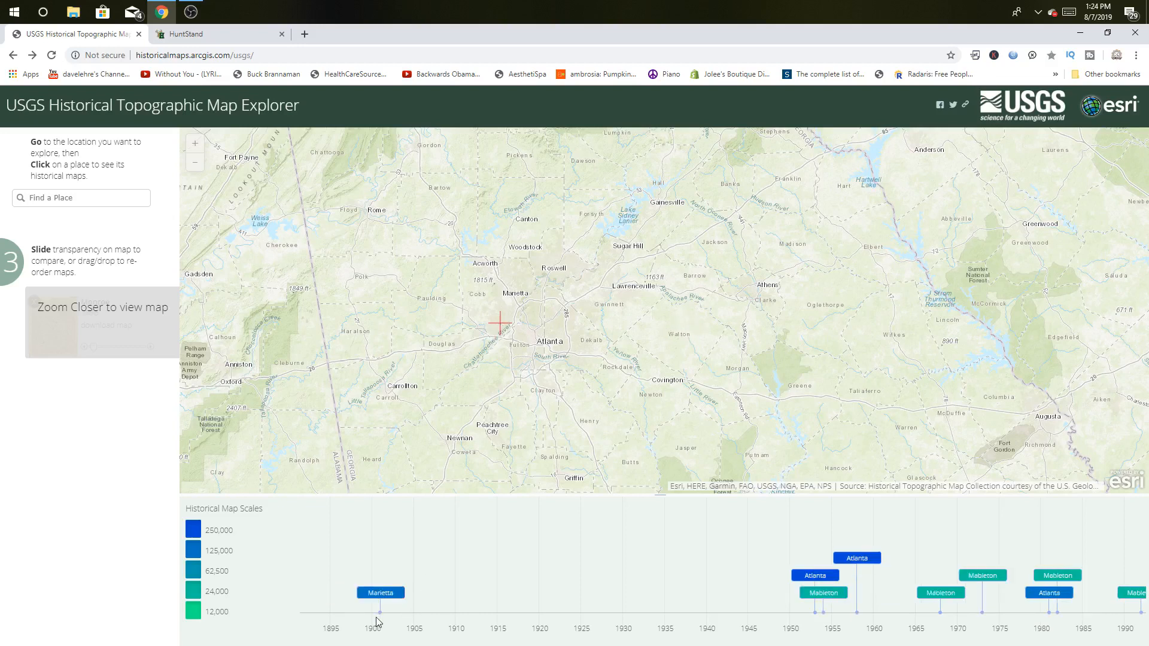
mouse_move(378, 549)
left_mouse_down()
mouse_move(949, 540)
mouse_move(699, 558)
mouse_move(547, 551)
mouse_move(532, 575)
left_mouse_up()
mouse_move(500, 597)
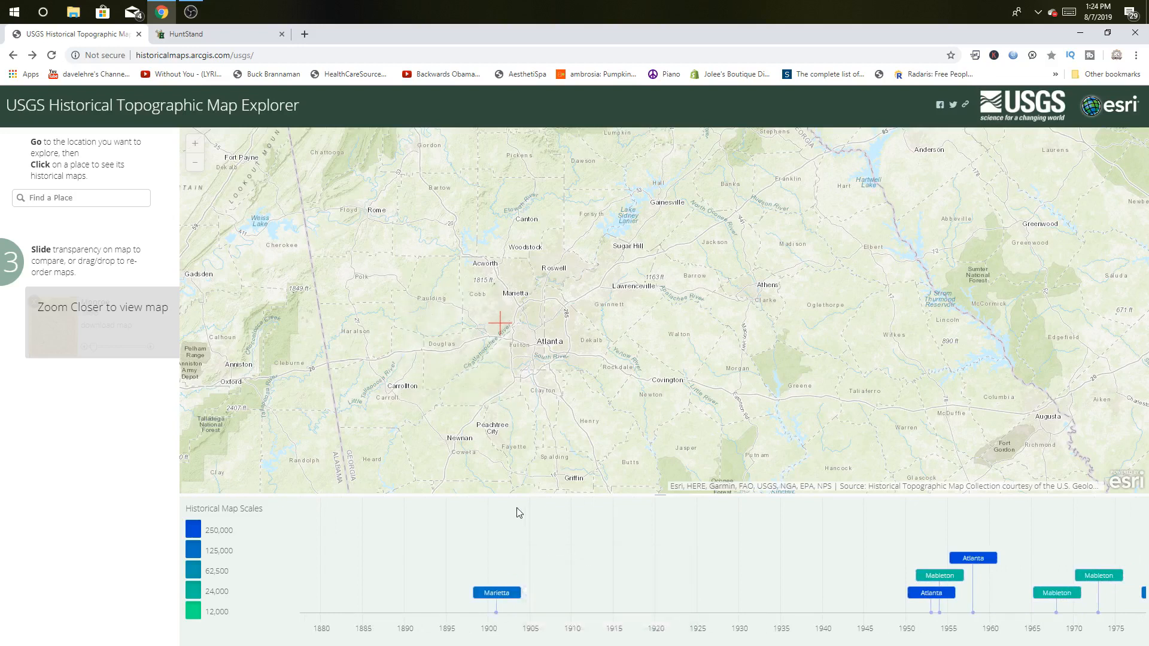
left_click(856, 406)
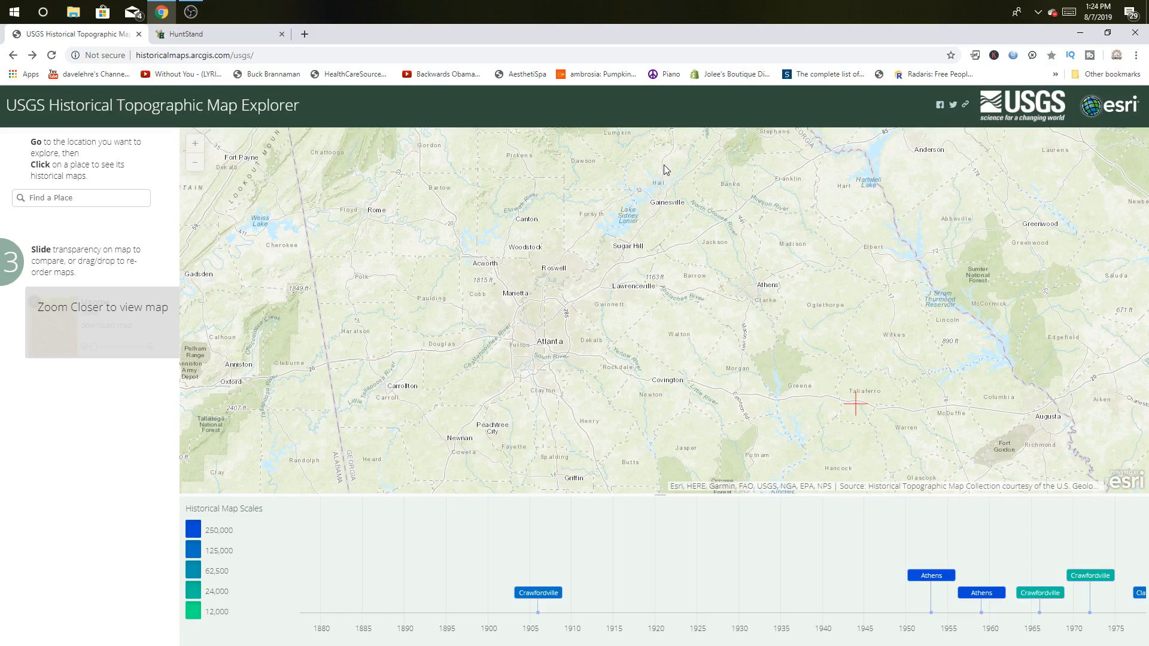
mouse_move(948, 583)
Pick a spot in Walton County and overlay the 1896 Monroe map, viewed close up around the town.
left_click(685, 327)
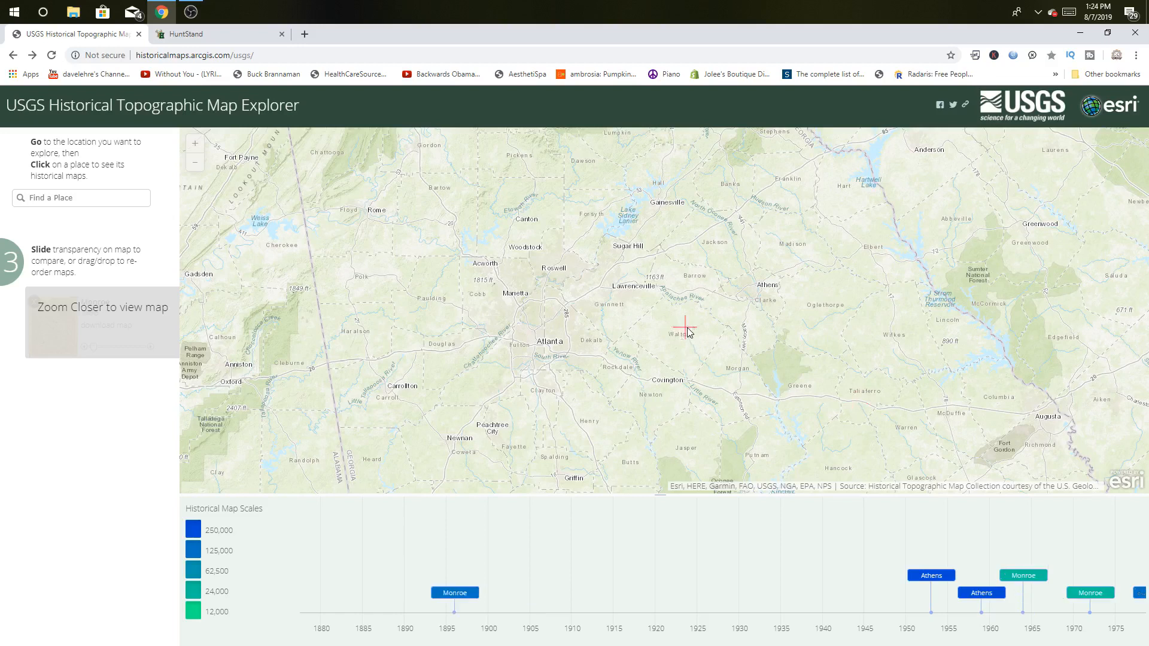
left_click(468, 596)
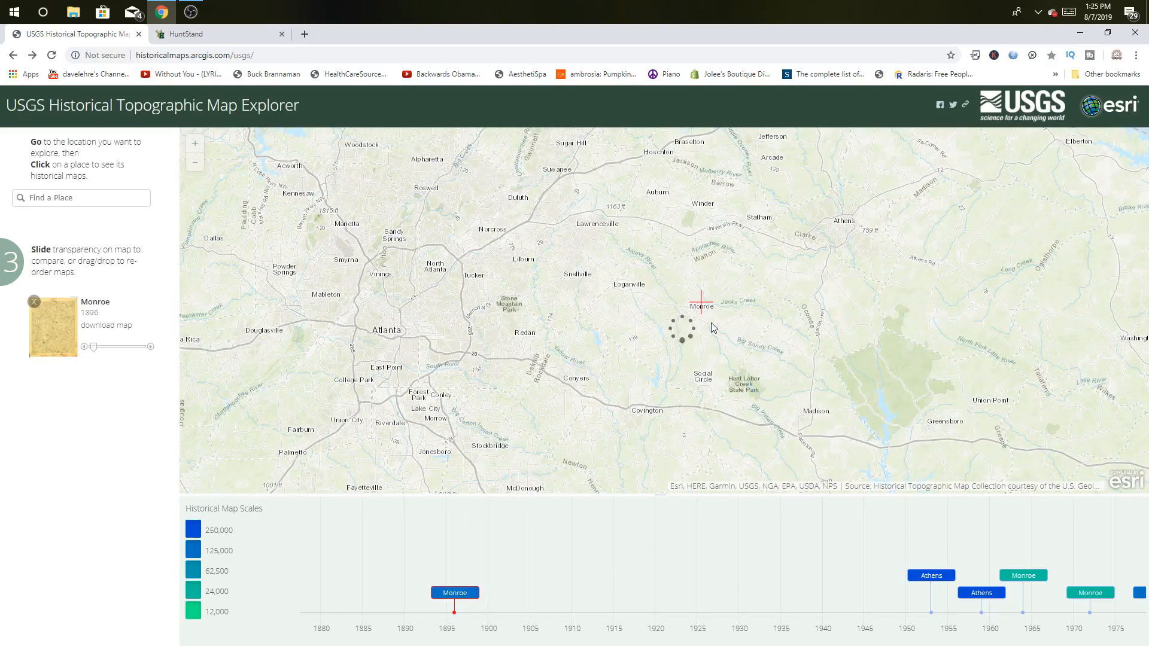
scroll(711, 322, "up", 1)
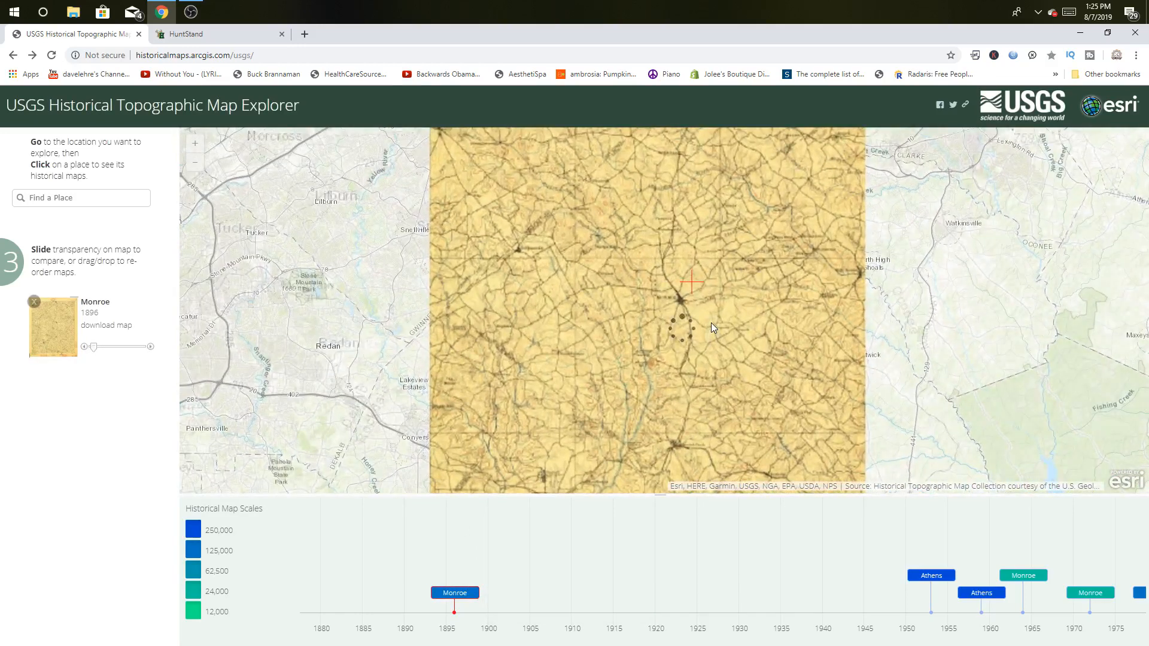
scroll(711, 322, "up", 1)
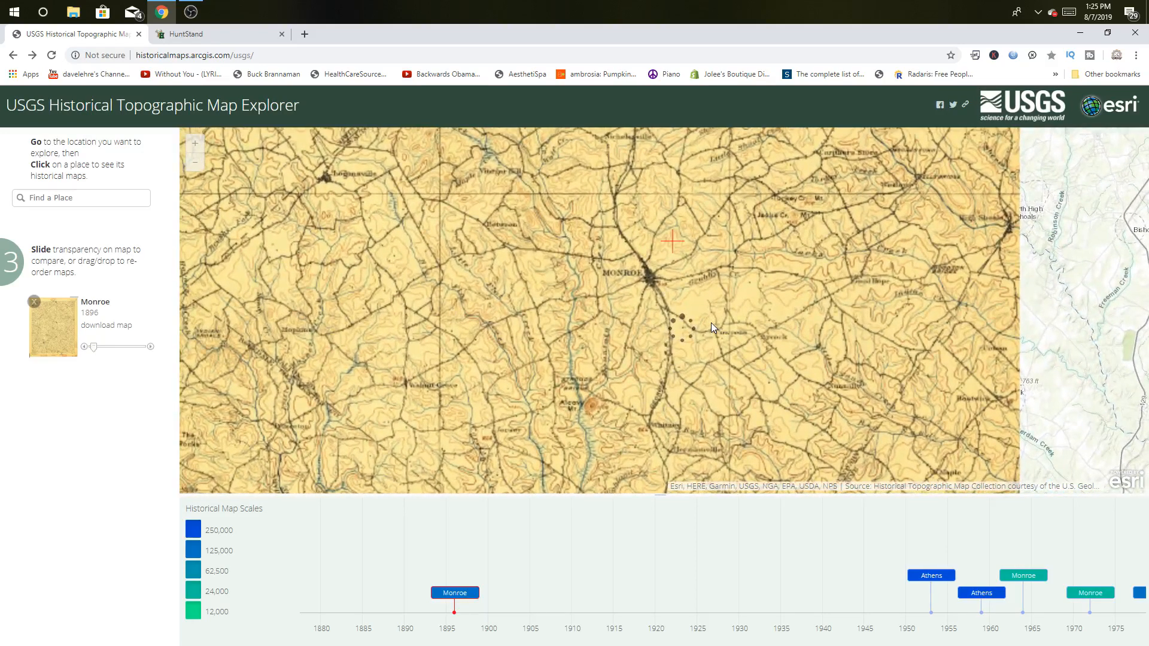
scroll(711, 322, "up", 1)
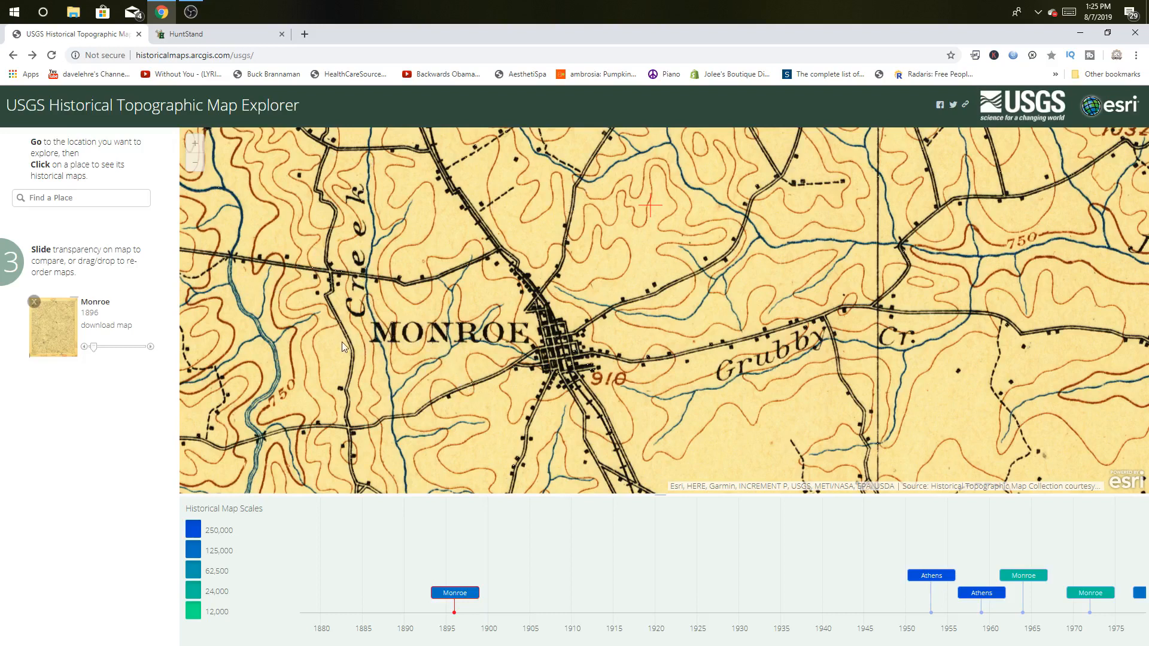
Make the 1896 Monroe map about half transparent over the modern map, showing the area southwest of town.
left_click(116, 348)
left_click(126, 347)
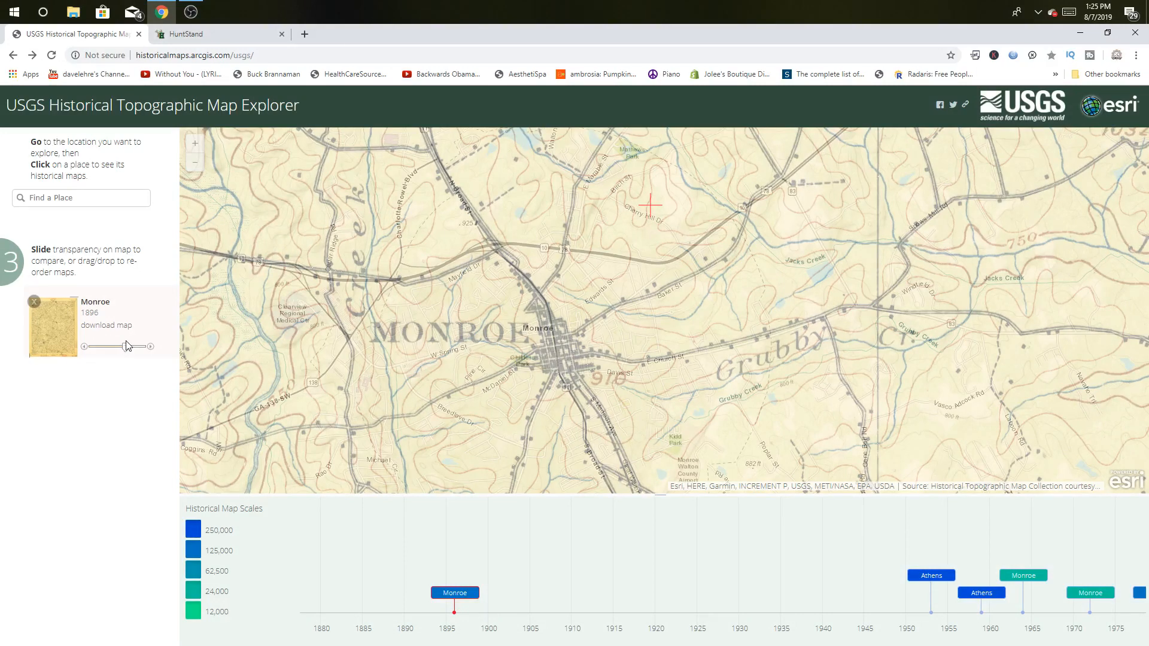
left_click_drag(127, 346, 138, 351)
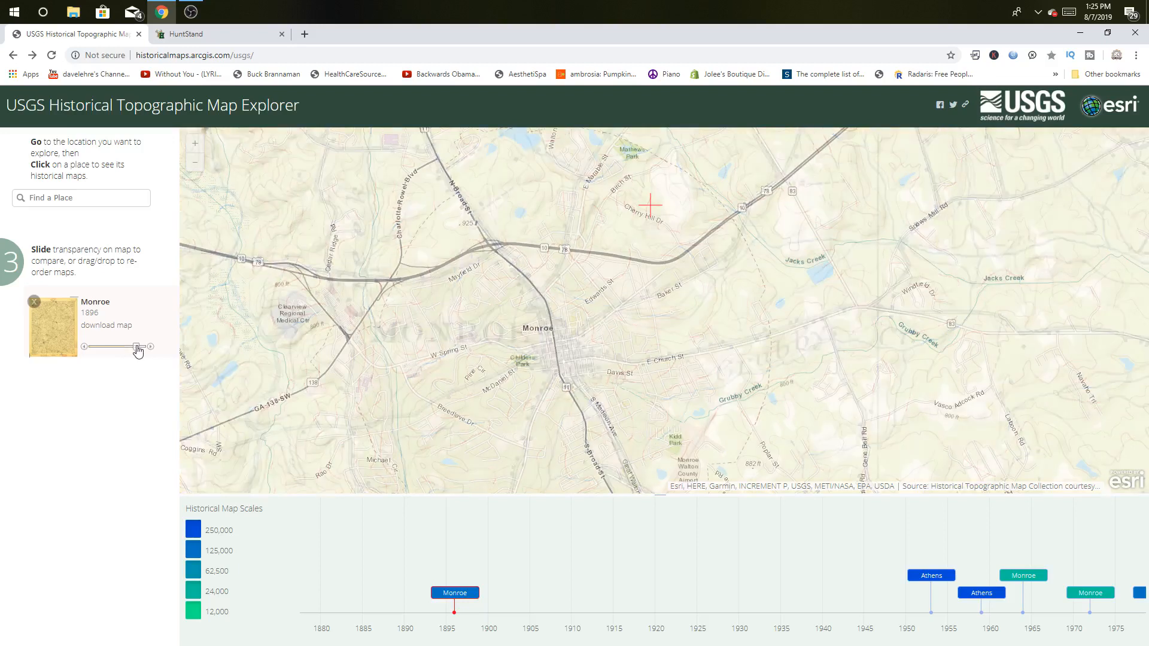
left_click(126, 348)
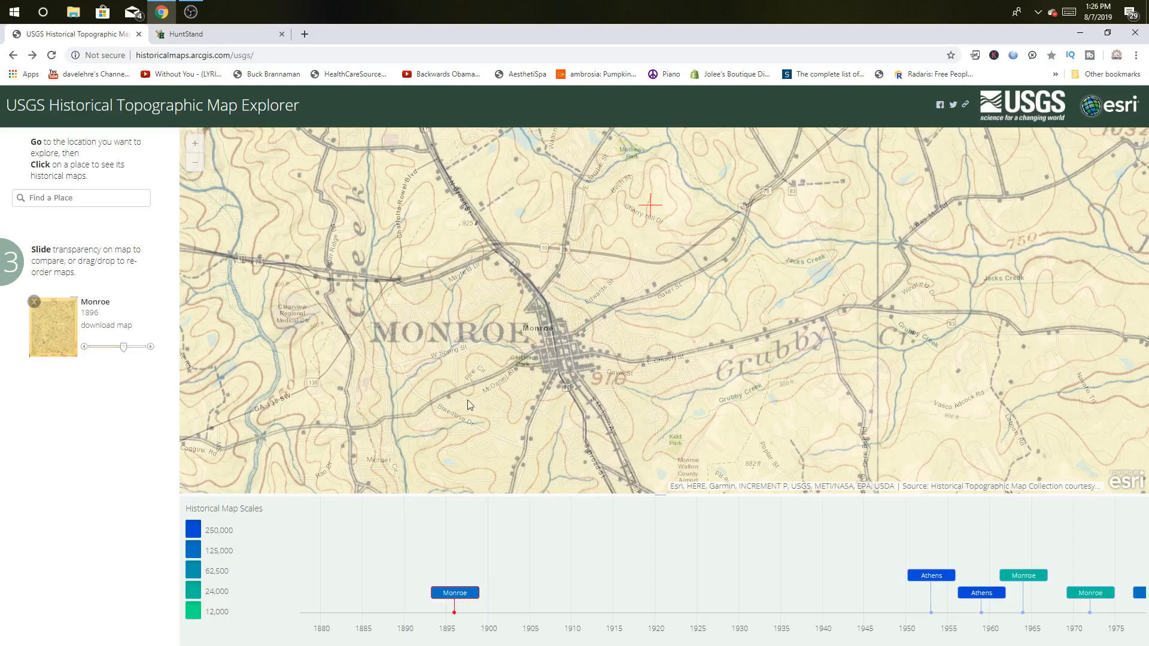
left_click_drag(470, 406, 486, 218)
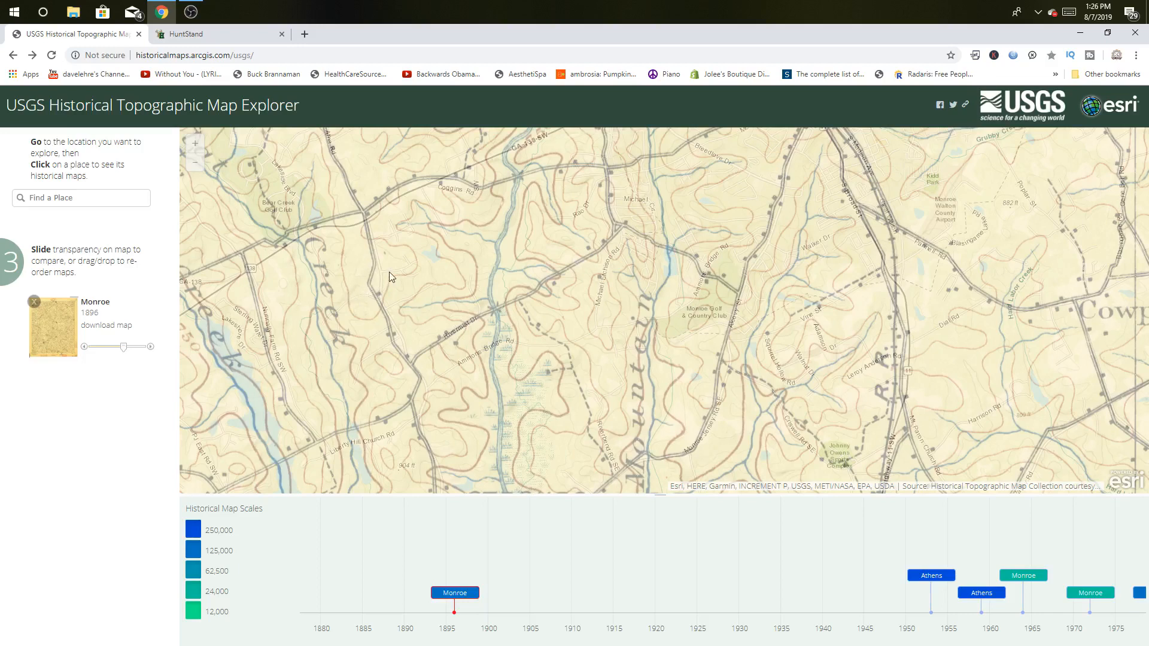
Switch to HuntStand and search the map for the address "monroe georgia".
left_click(204, 34)
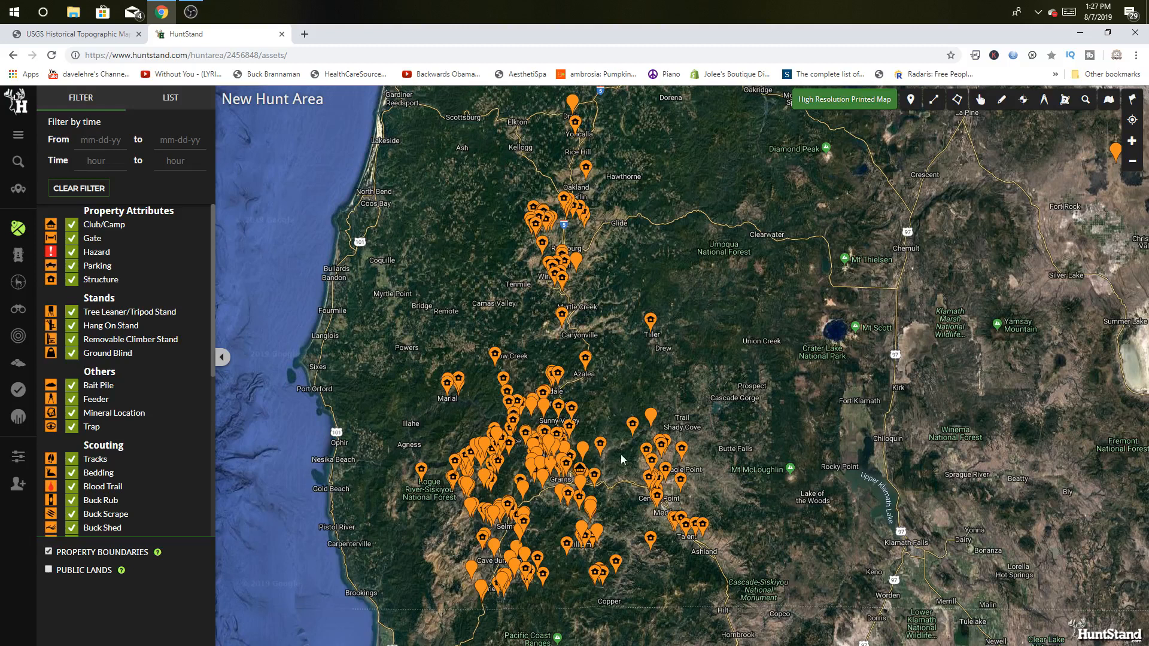
left_click(1087, 99)
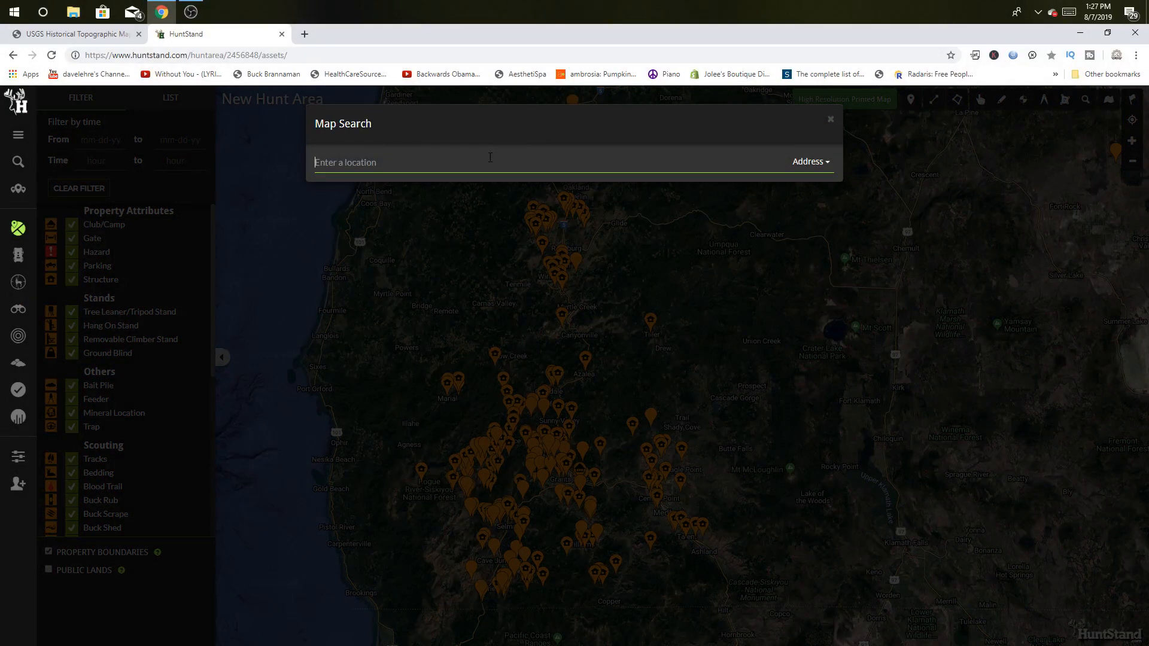
type("monro")
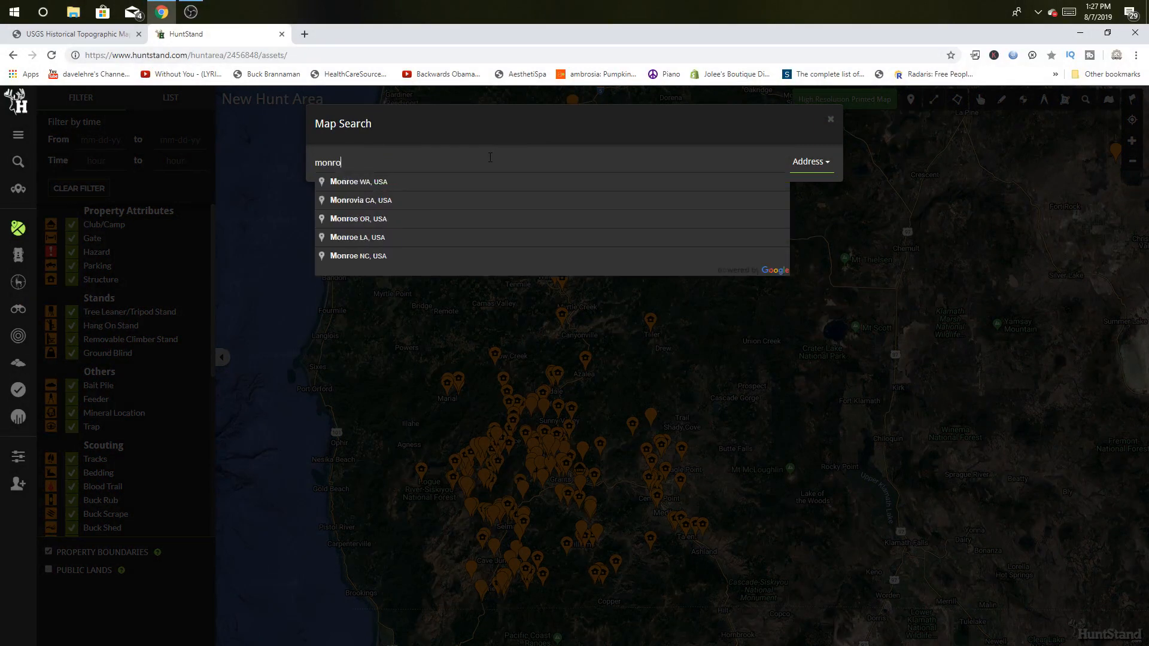
type("e geo")
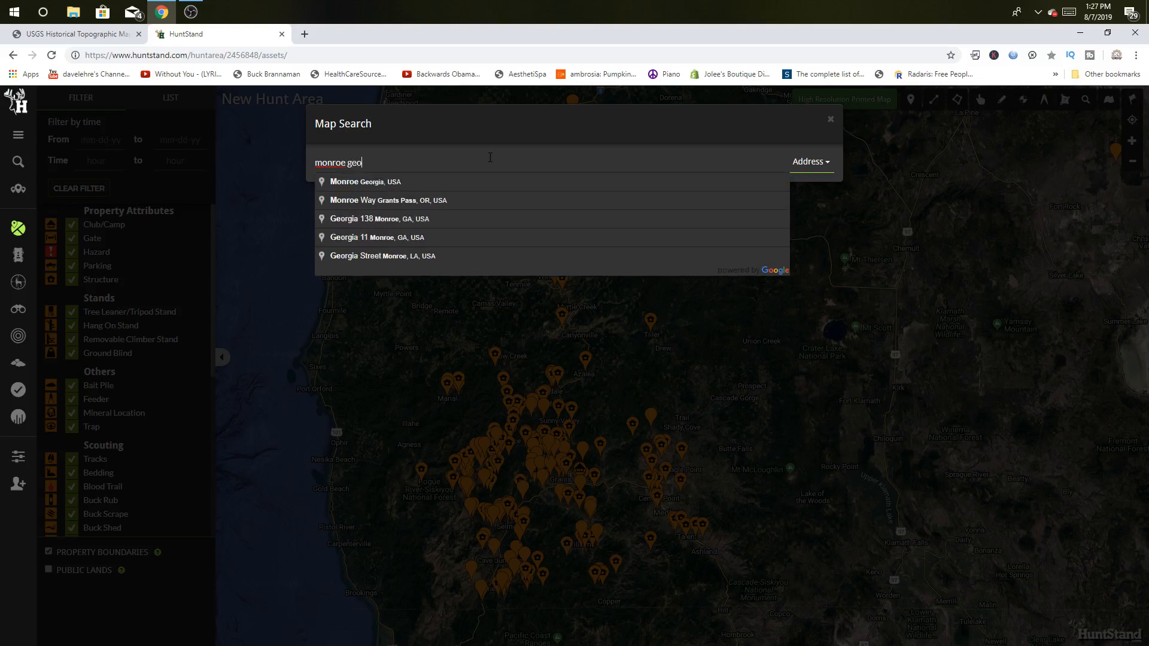
type("rgia")
key("Return")
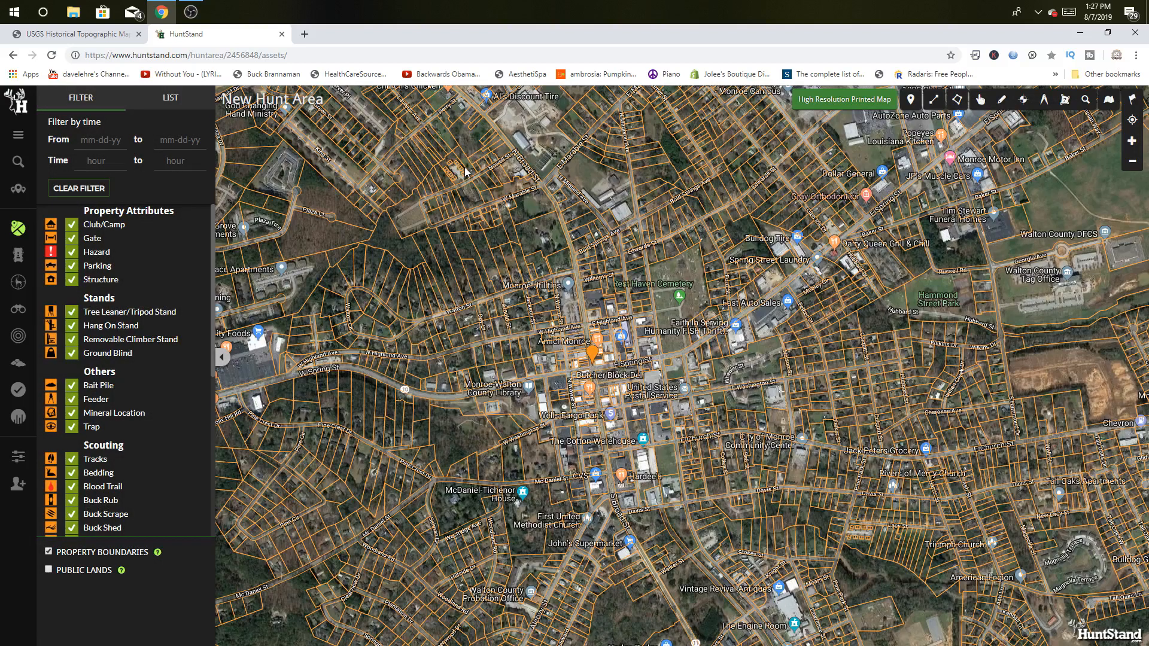
Examine the satellite imagery south of Monroe toward Social Circle, checking it against the USGS historical map.
scroll(628, 346, "down", 2)
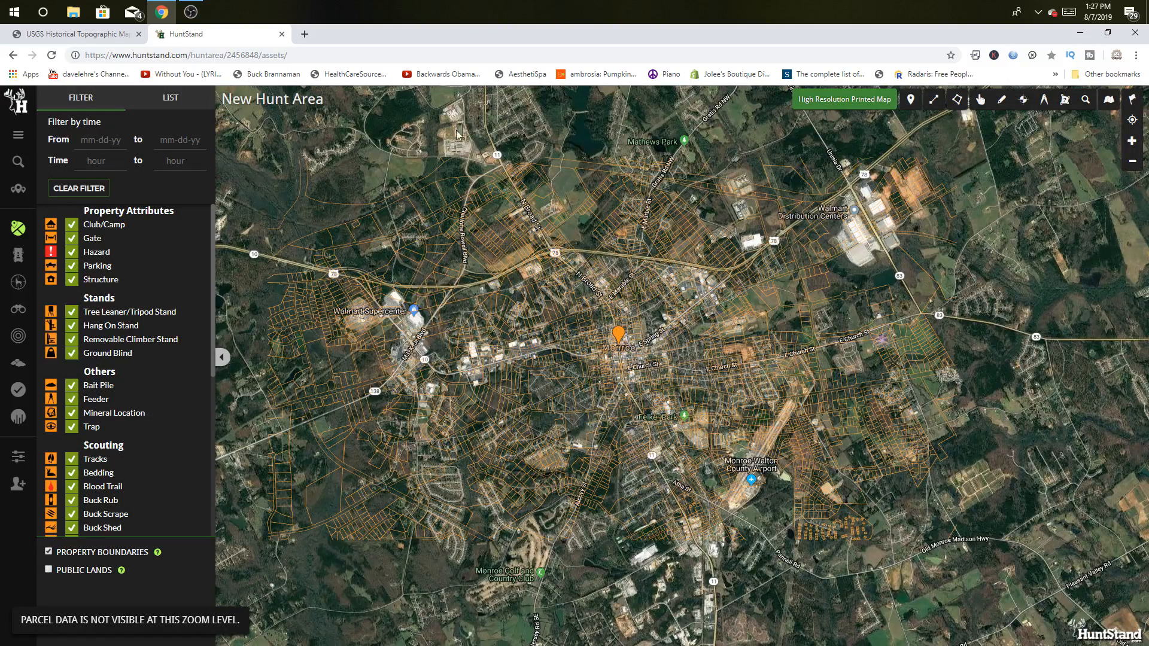
left_click(108, 37)
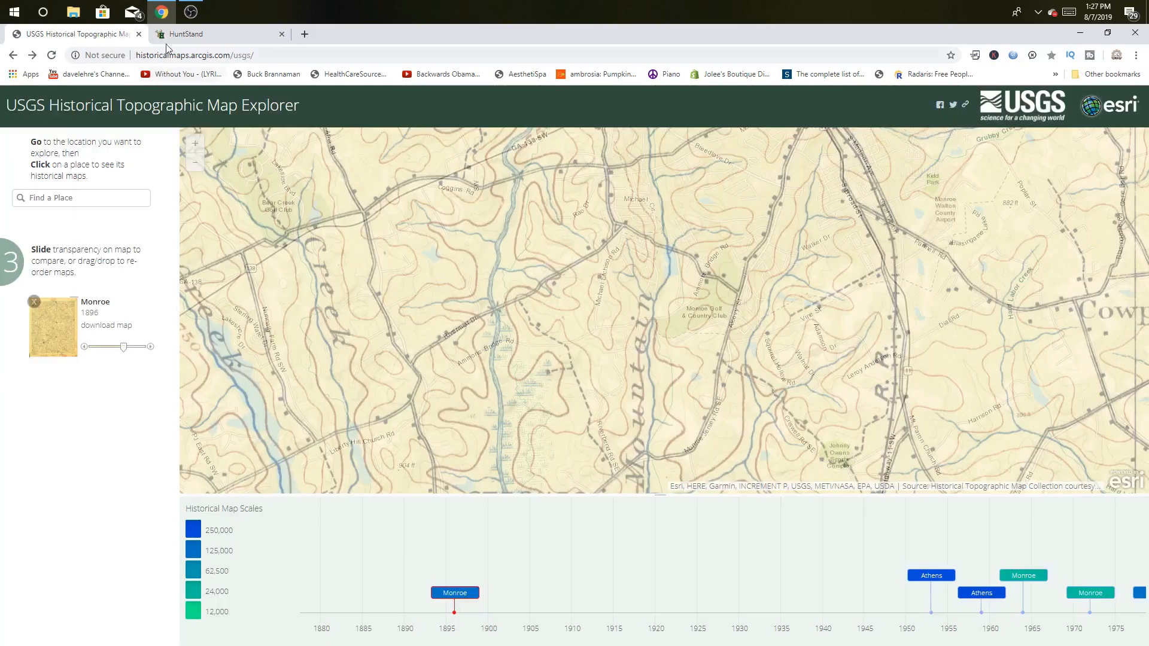
left_click(192, 34)
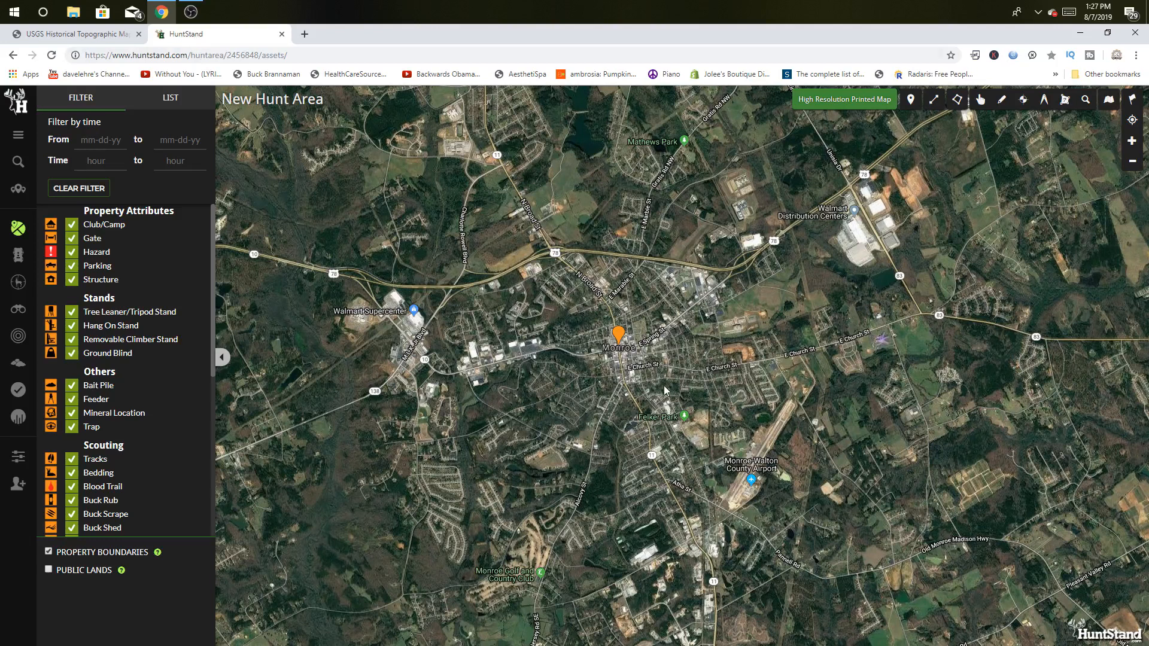
scroll(655, 382, "down", 2)
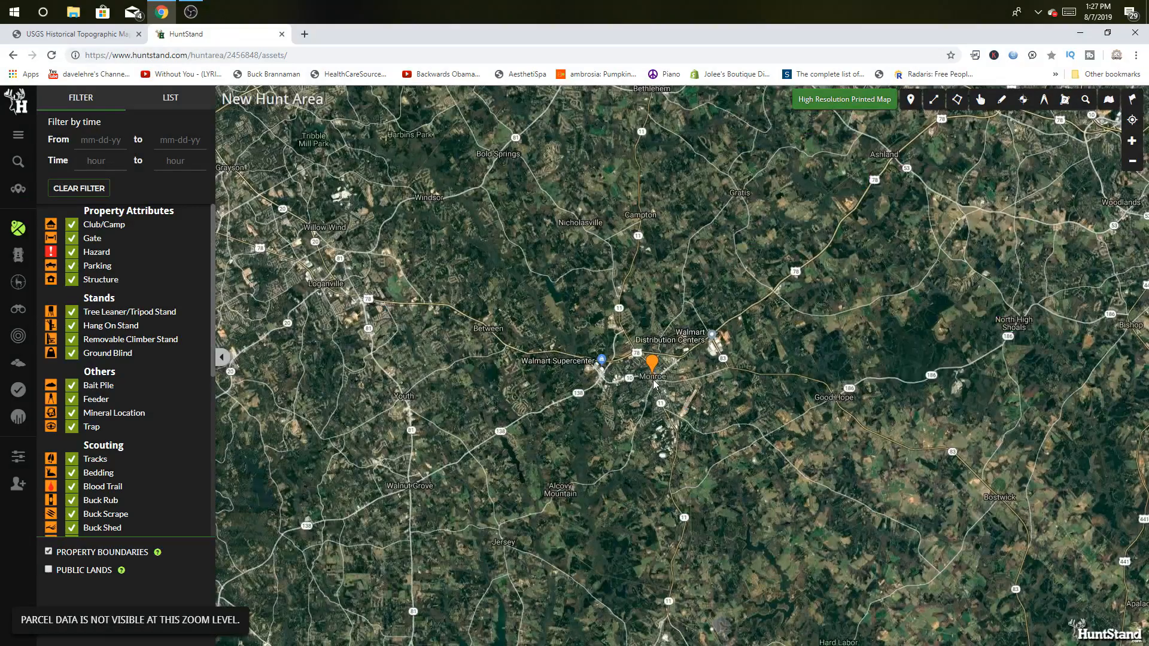
left_click_drag(584, 411, 604, 380)
left_click_drag(618, 421, 618, 381)
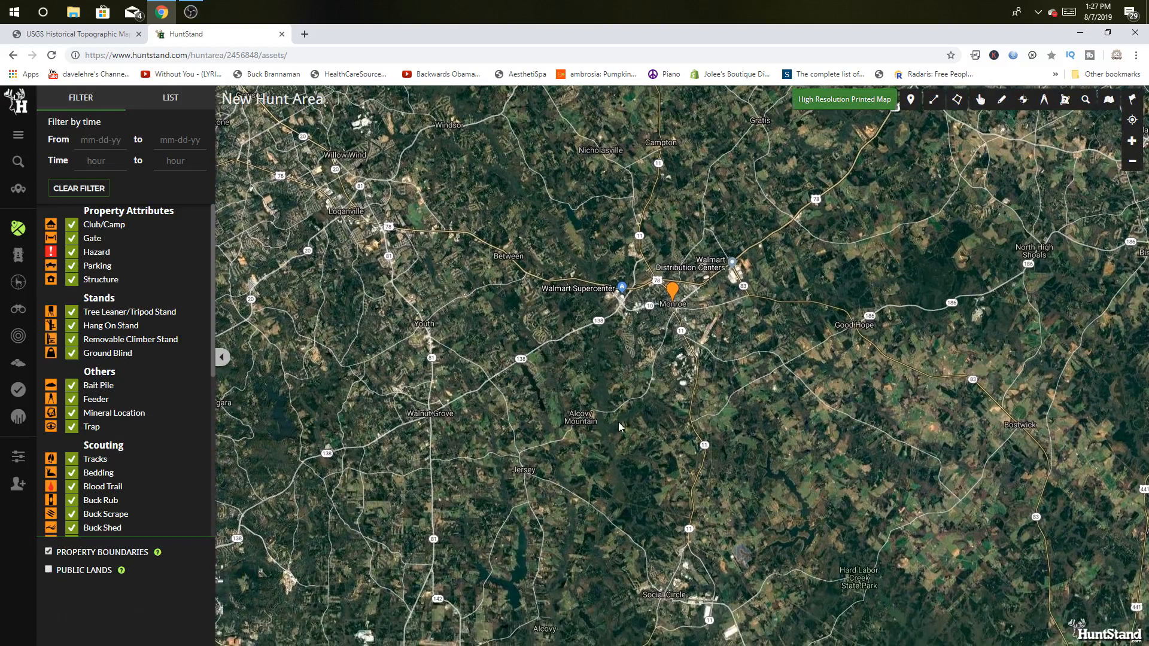
scroll(621, 404, "up", 1)
key("ctrl+shift+Tab")
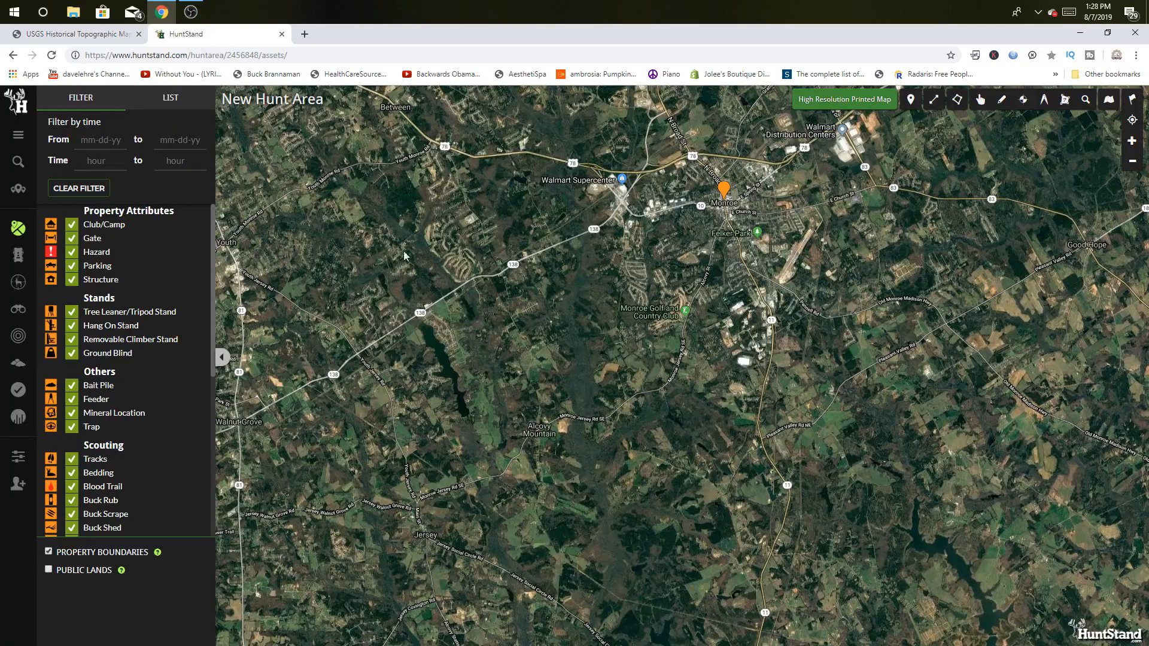
left_click_drag(703, 477, 586, 323)
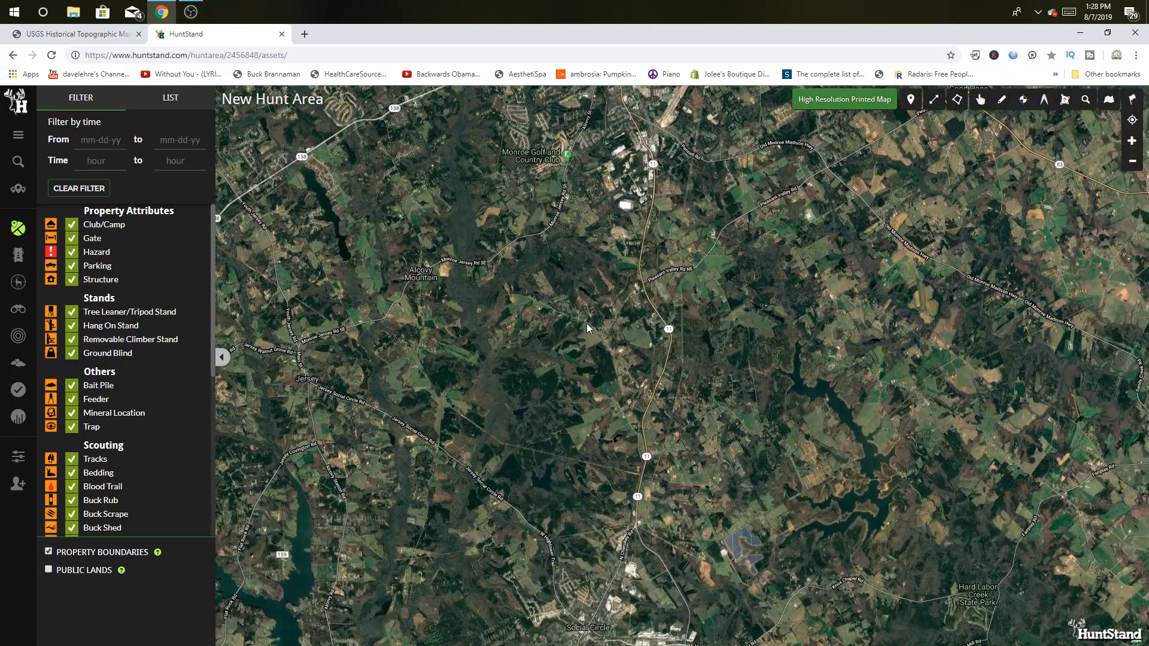
Switch to the USGS Historical Topographic Map Explorer and examine the 1896 structures along Highway 11 at Frost Rd SE, east of Whitney.
left_click(78, 34)
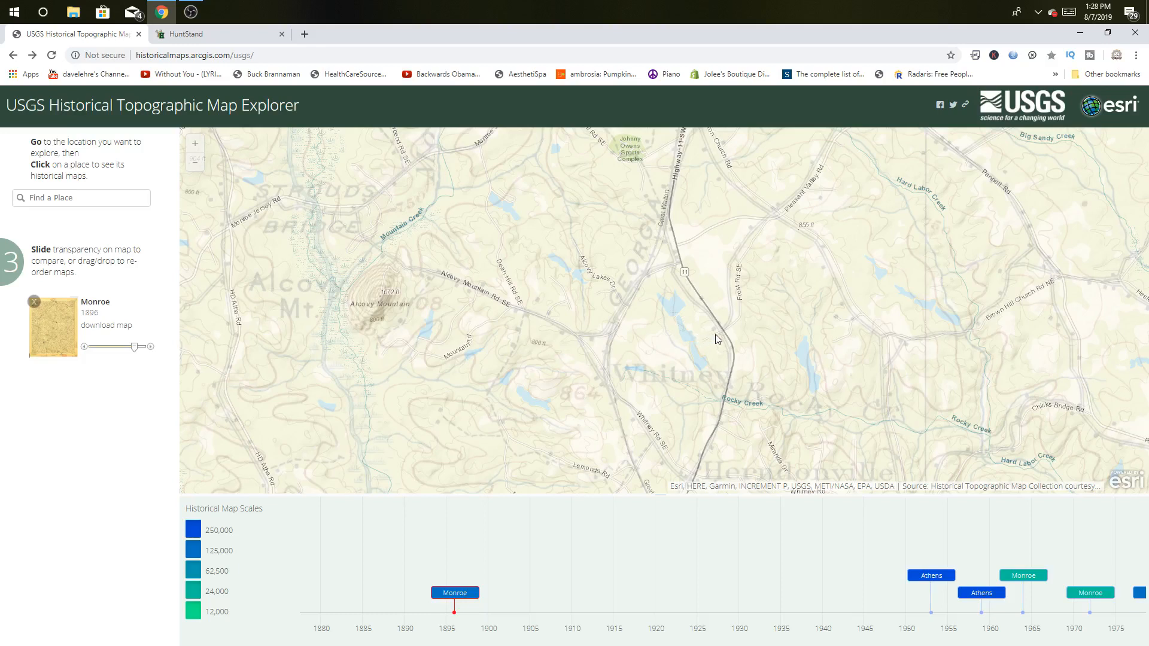
scroll(714, 339, "up", 1)
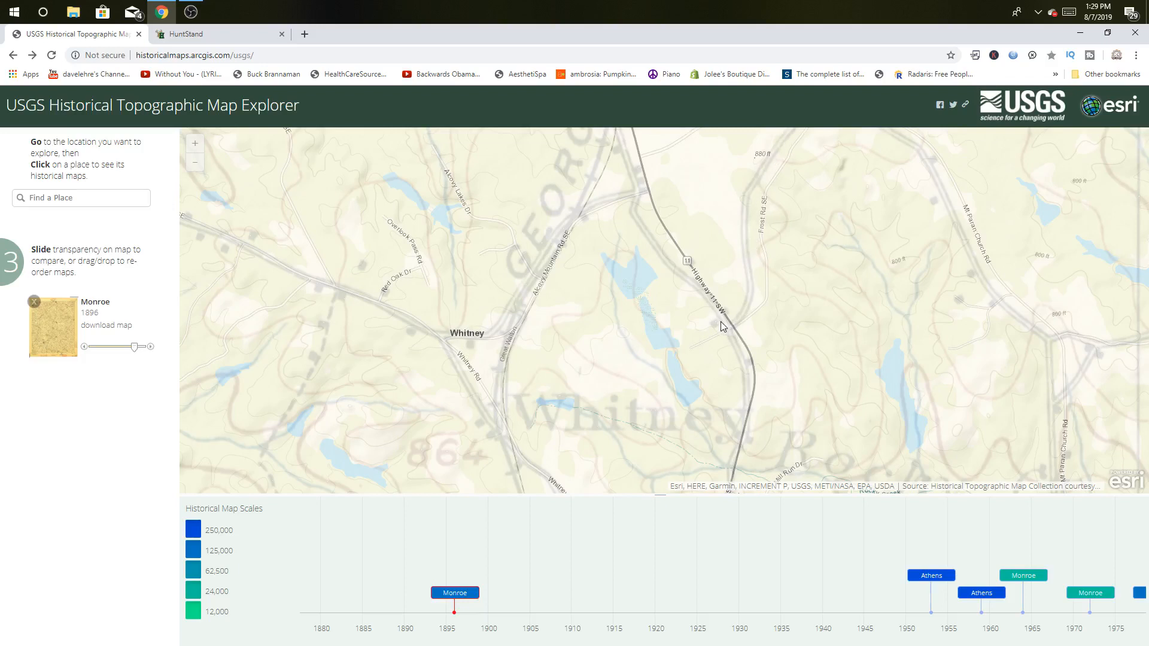
scroll(727, 323, "up", 1)
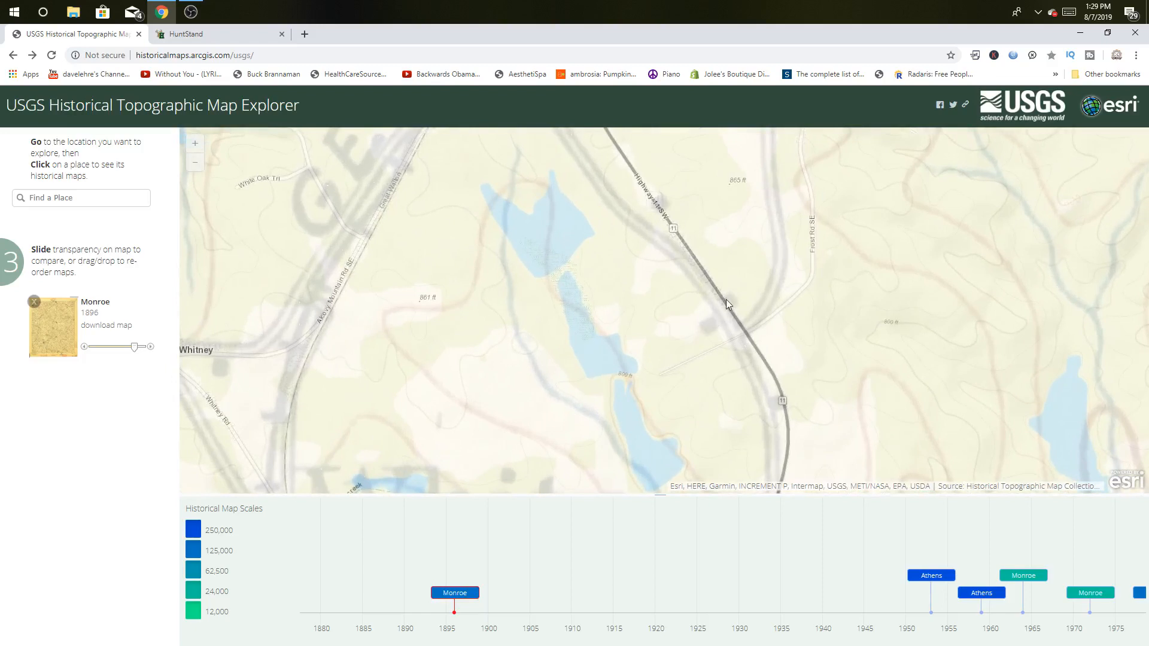
Switch to HuntStand, locate the same bend of Highway 11 near Whitney, and hide the property boundaries.
left_click(193, 38)
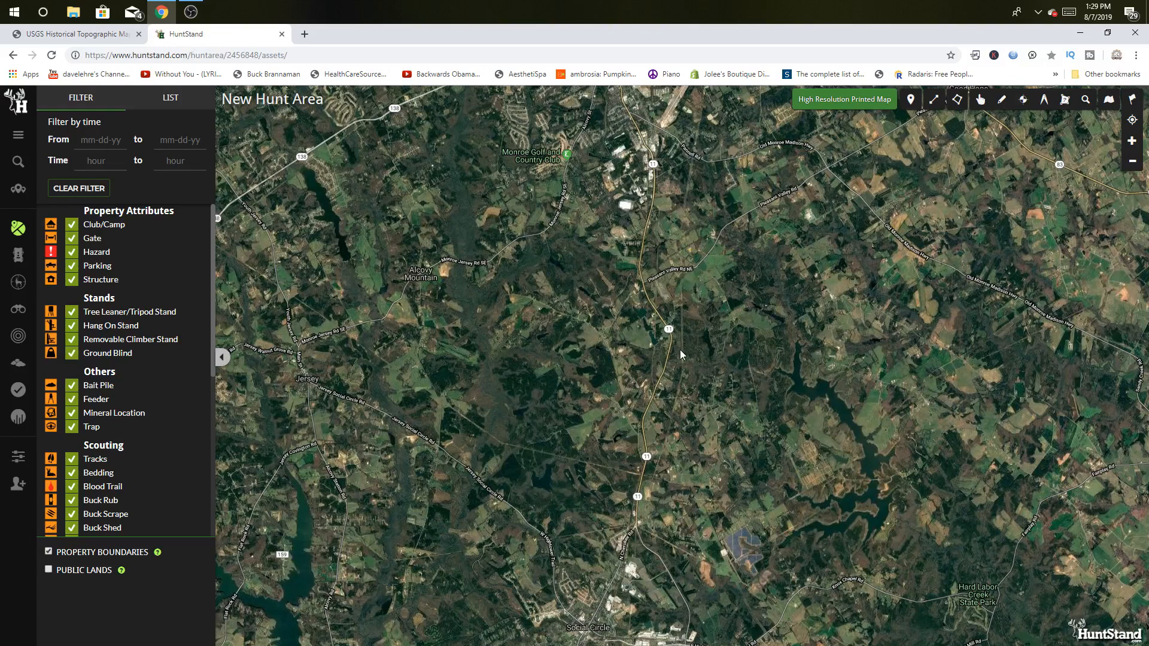
scroll(679, 349, "up", 2)
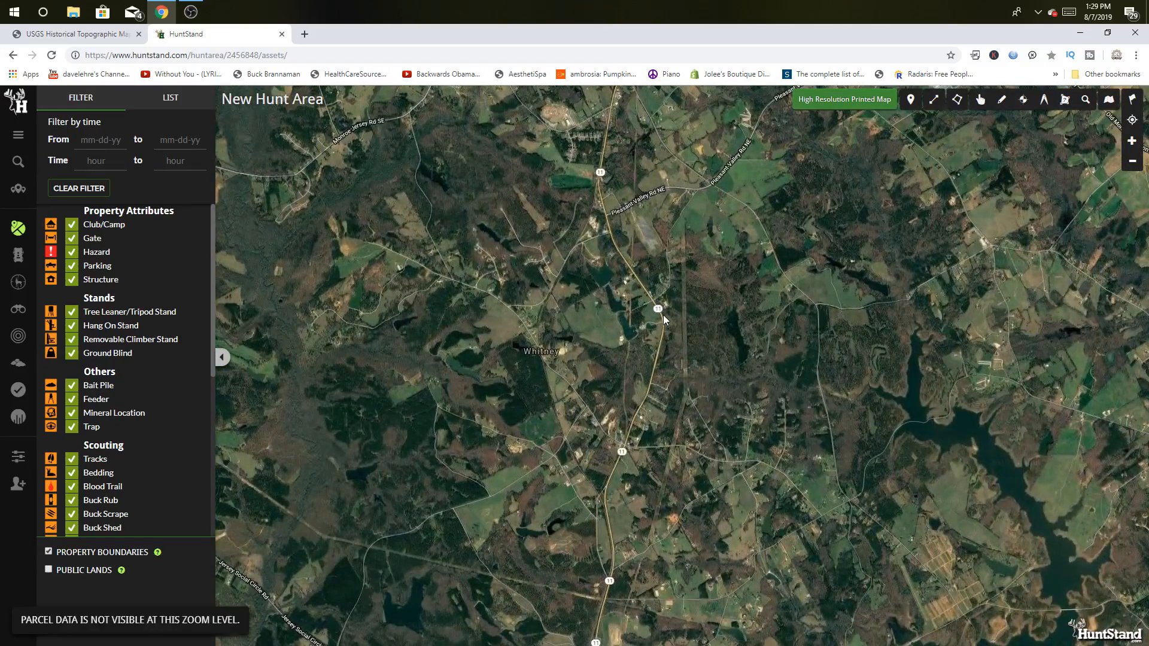
scroll(663, 319, "up", 1)
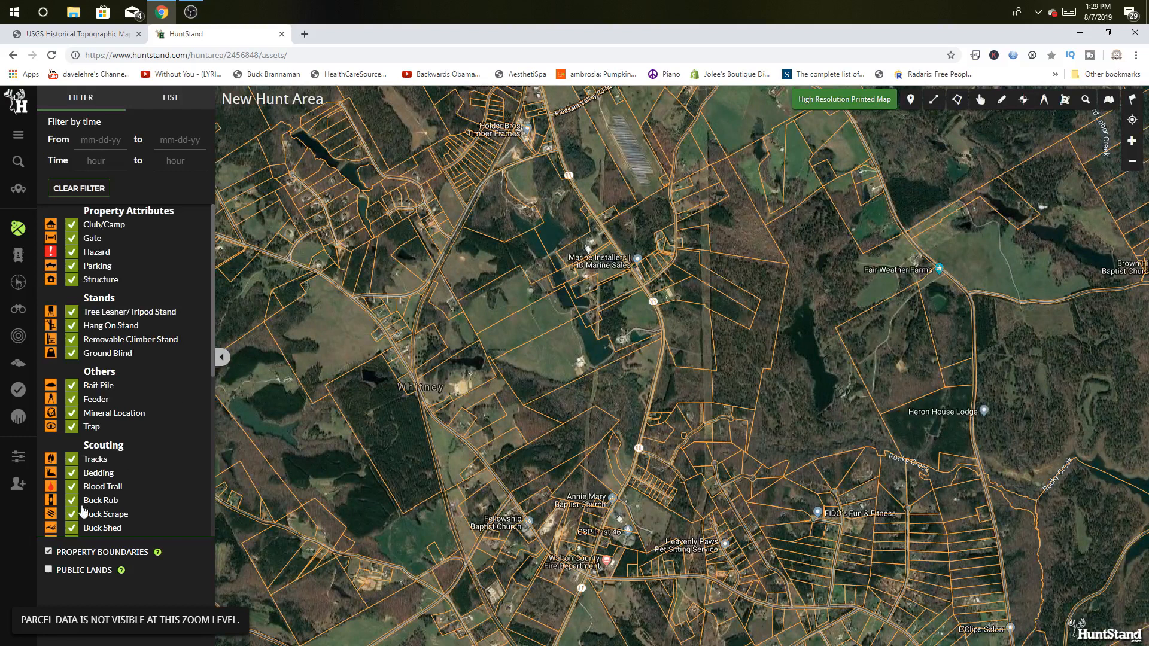
left_click(49, 551)
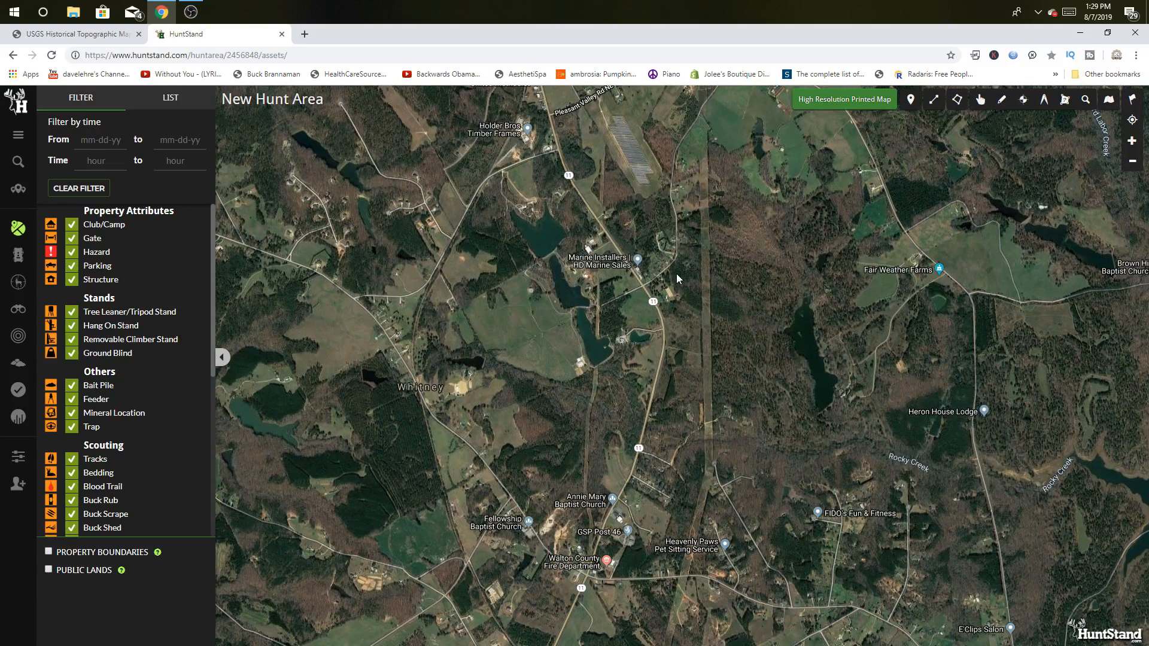
Inspect the satellite imagery up close at the Highway 11 and Frost Rd SE intersection near Marine Installers.
scroll(675, 274, "up", 2)
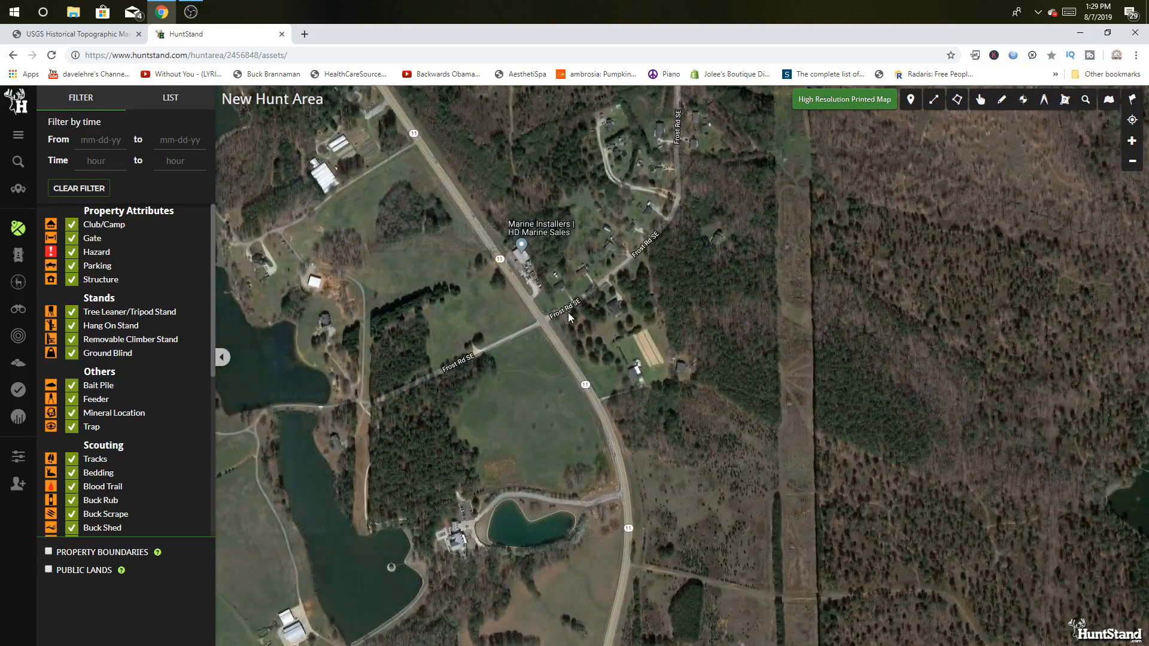
scroll(570, 311, "down", 1)
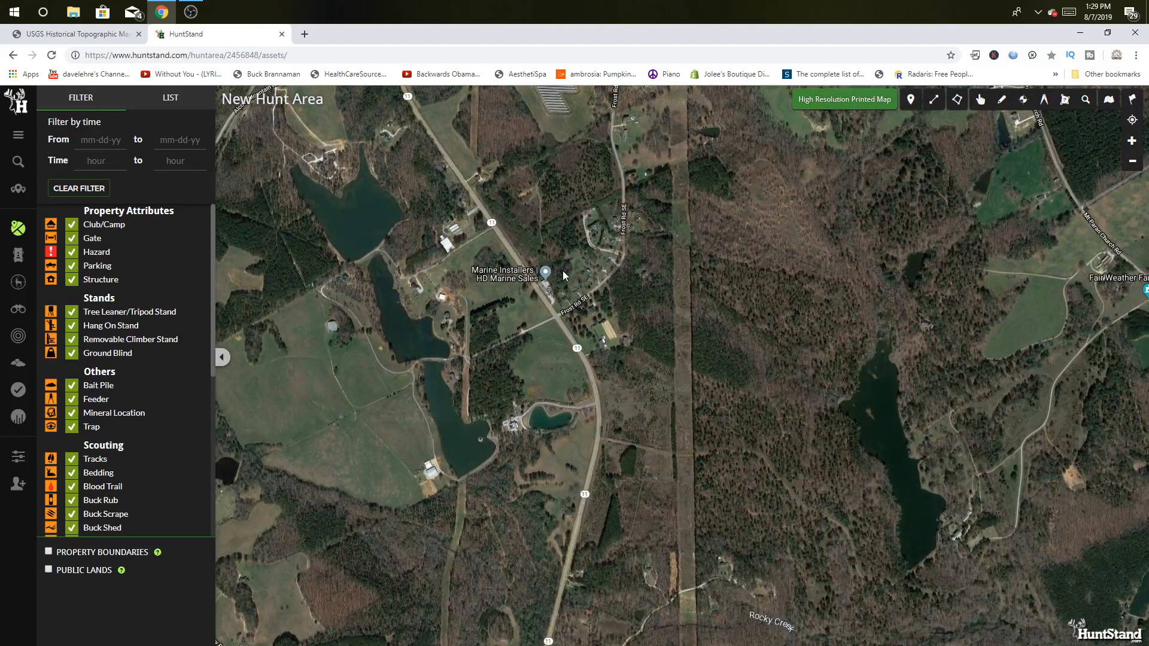
scroll(564, 270, "up", 1)
scroll(568, 279, "up", 1)
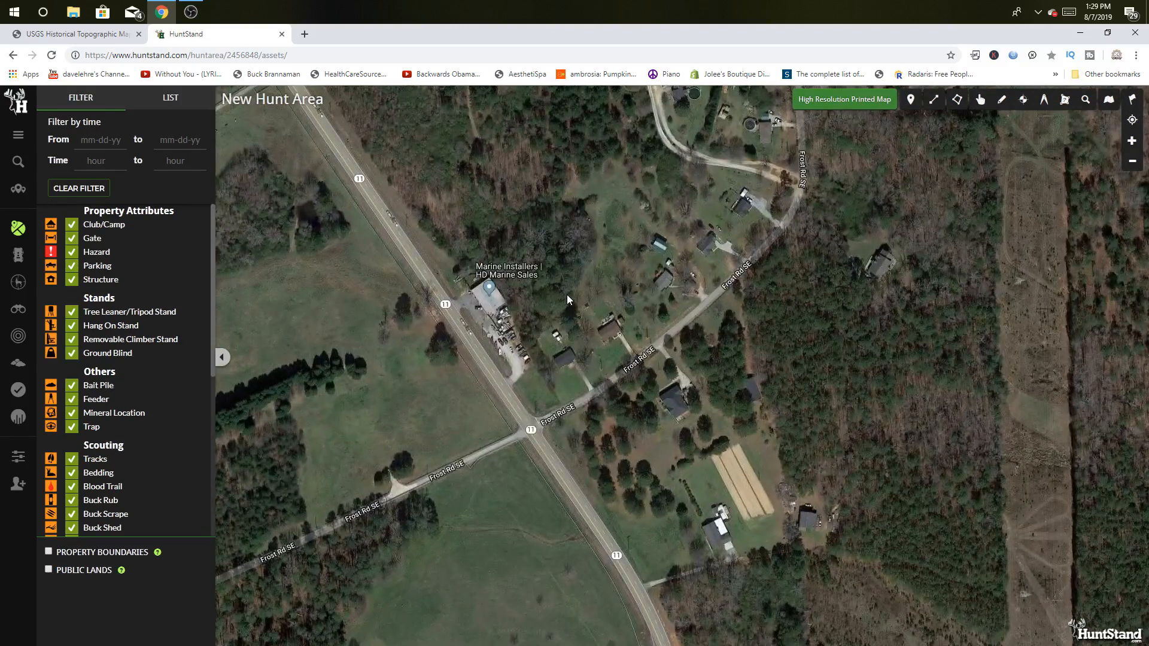
scroll(505, 319, "up", 1)
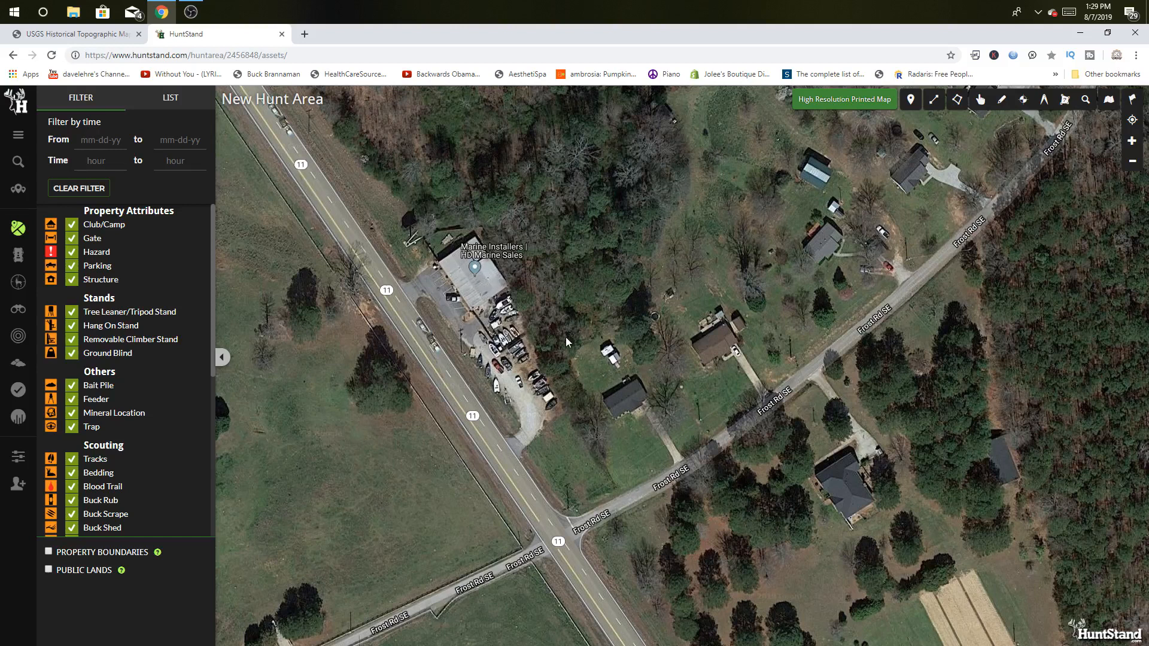
Examine the fields and tree stands west of Highway 11 around Frost Rd SE, comparing the imagery with the 1896 USGS map.
left_click_drag(567, 337, 913, 196)
left_click_drag(773, 333, 951, 299)
left_click_drag(849, 268, 907, 504)
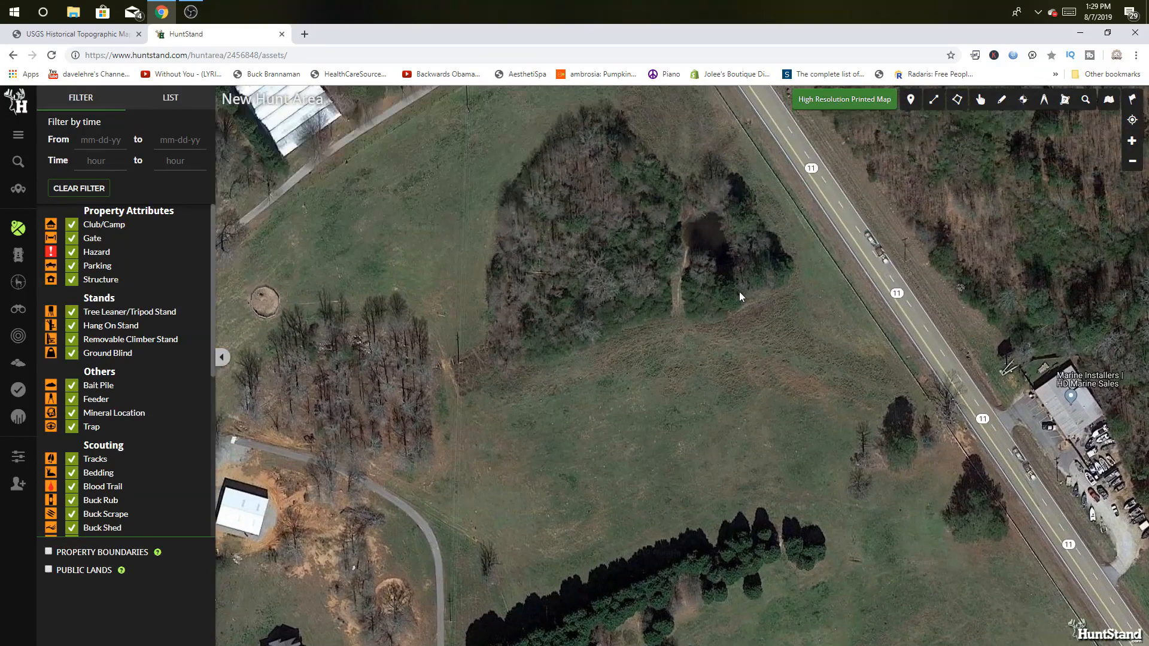
left_click_drag(738, 292, 829, 339)
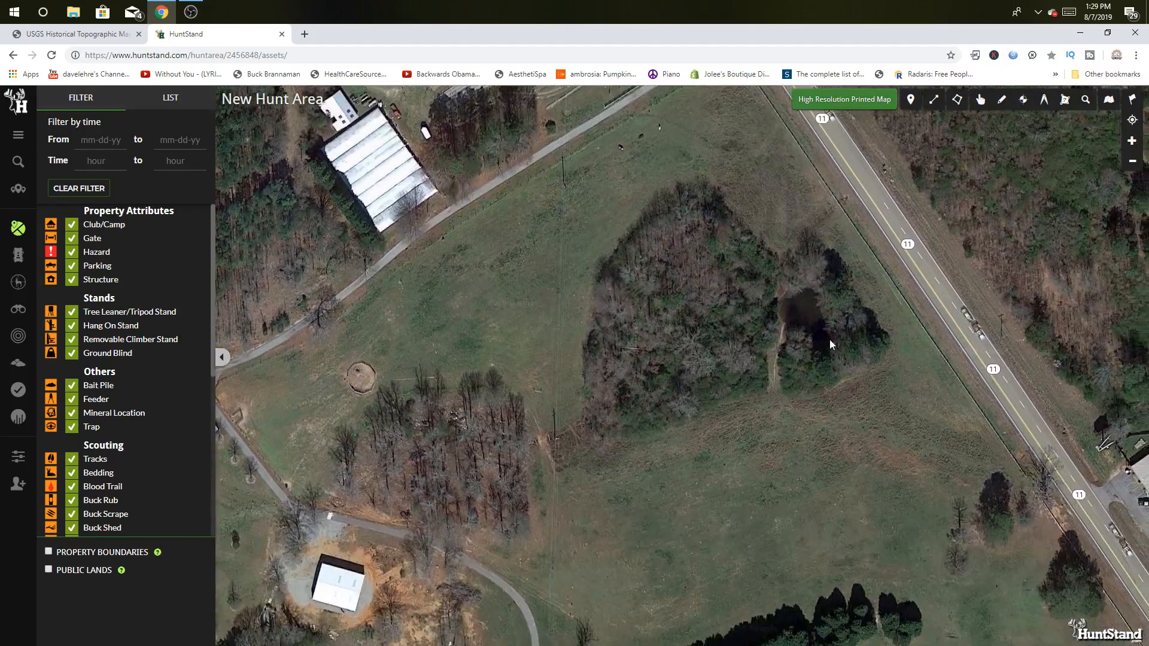
left_click_drag(785, 467, 756, 270)
left_click_drag(798, 450, 656, 384)
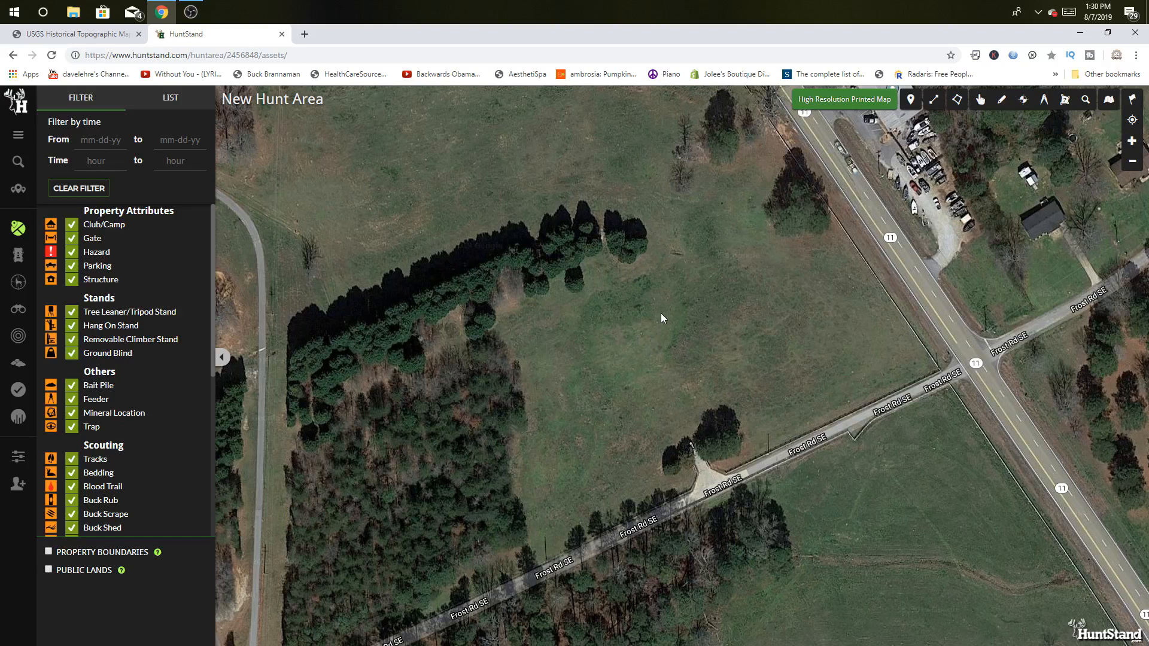
scroll(660, 314, "down", 1)
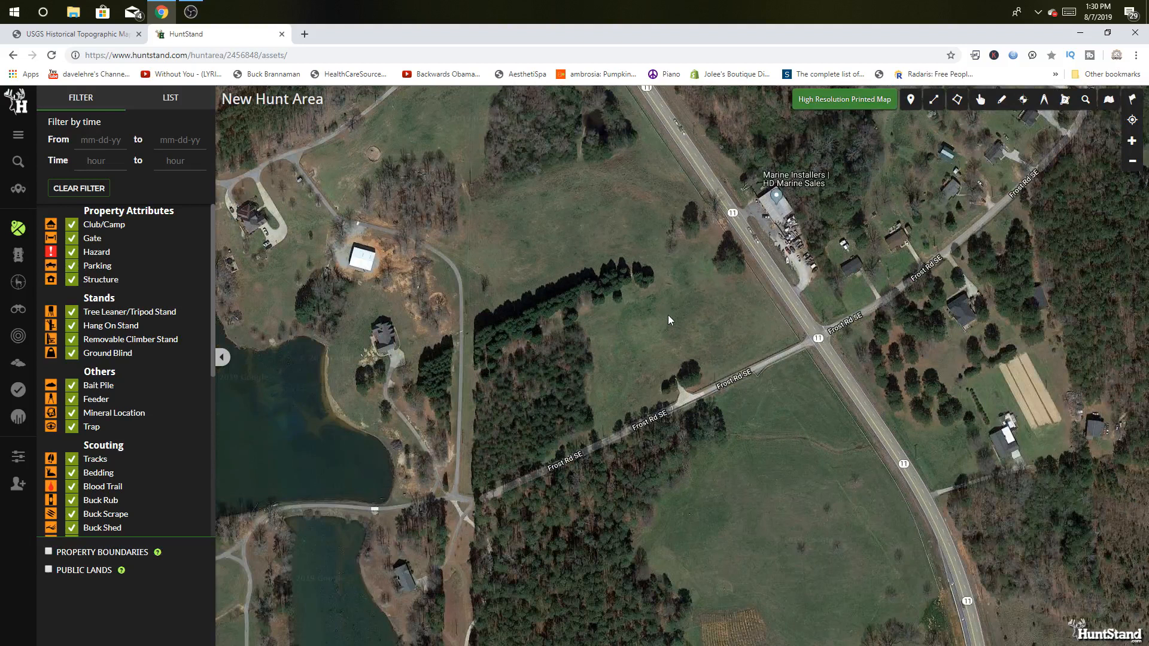
left_click(73, 34)
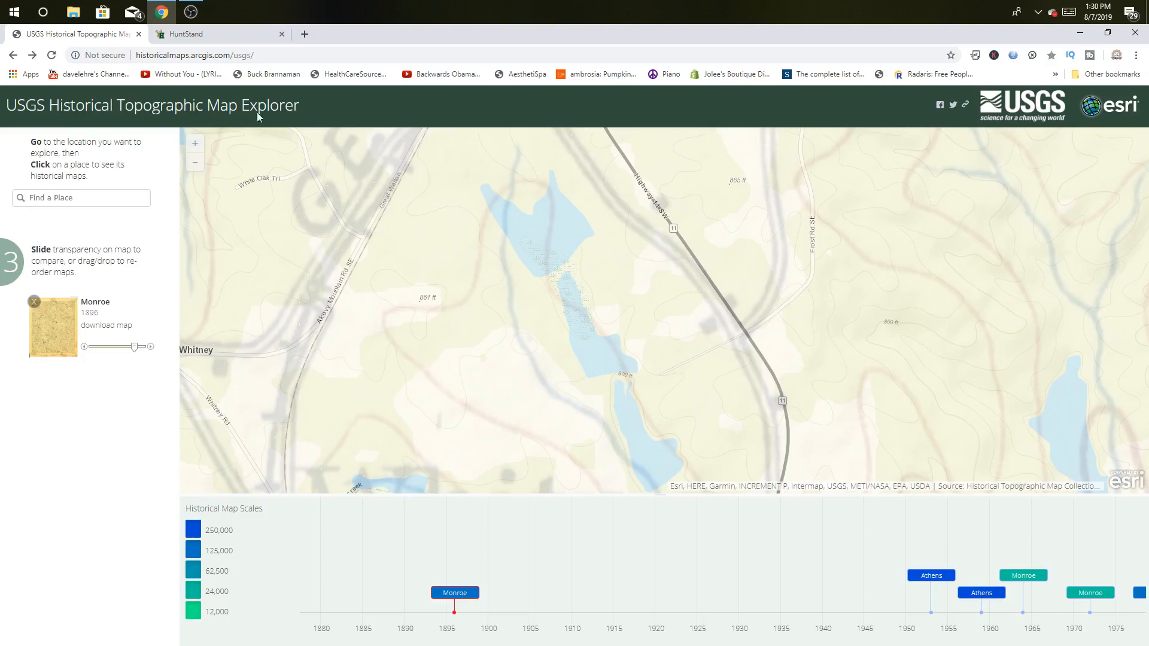
left_click(210, 35)
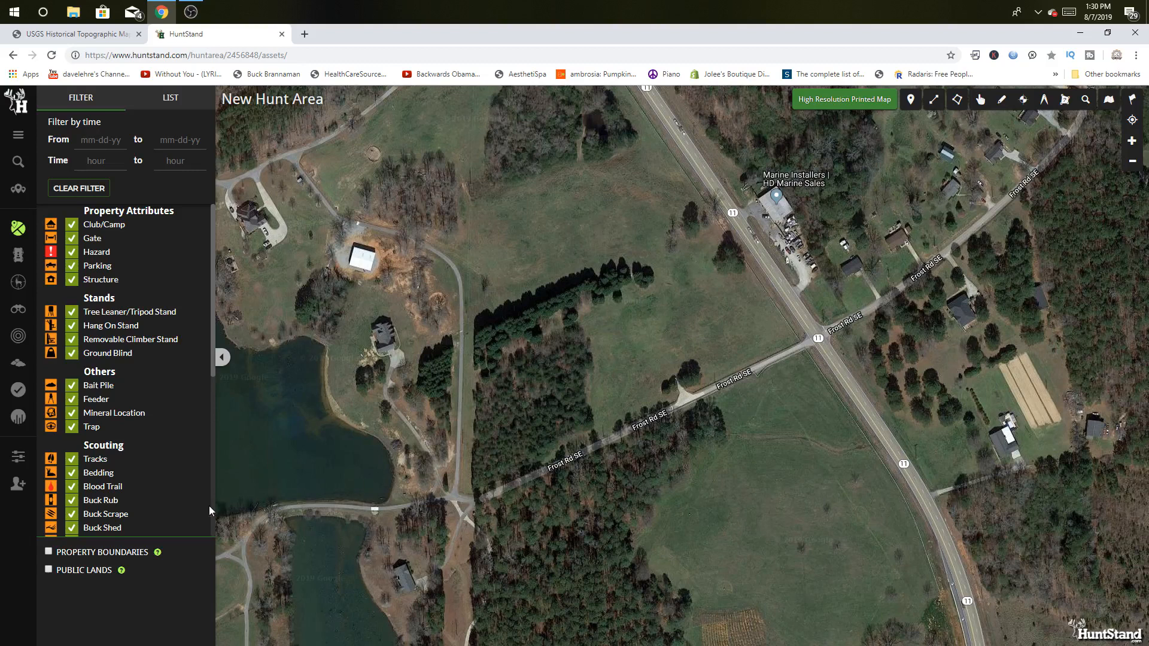
Show the property boundaries to check the parcels around Highway 11 and Frost Rd SE, and hide them again.
left_click(49, 553)
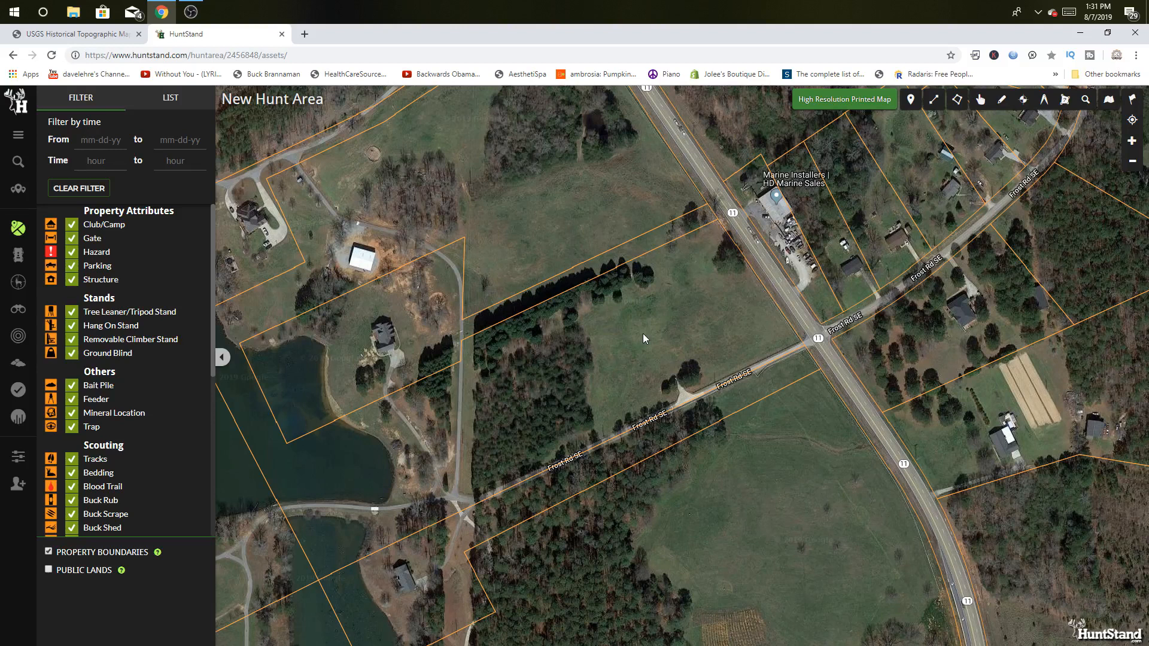
scroll(643, 332, "down", 2)
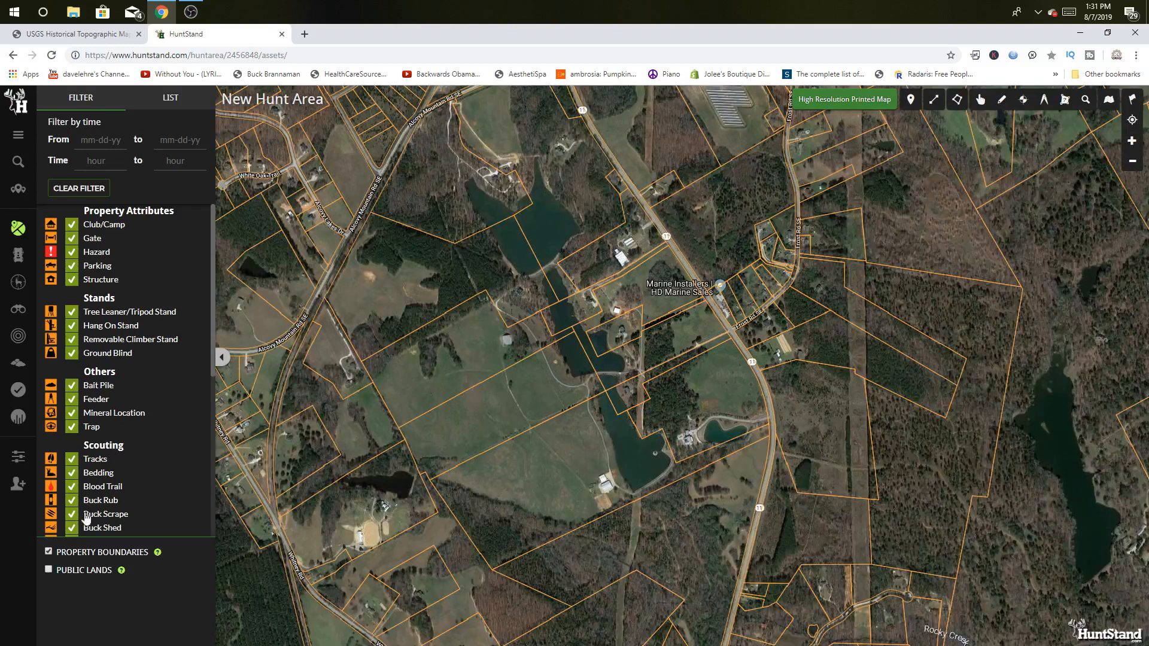
left_click(49, 553)
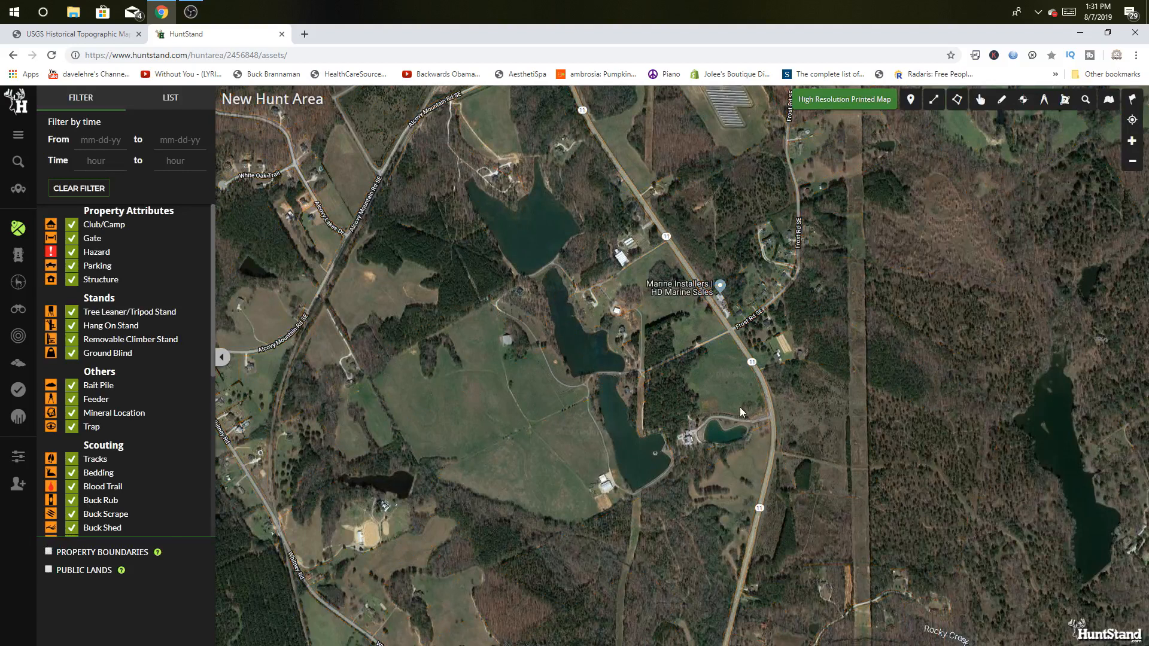
left_click(910, 99)
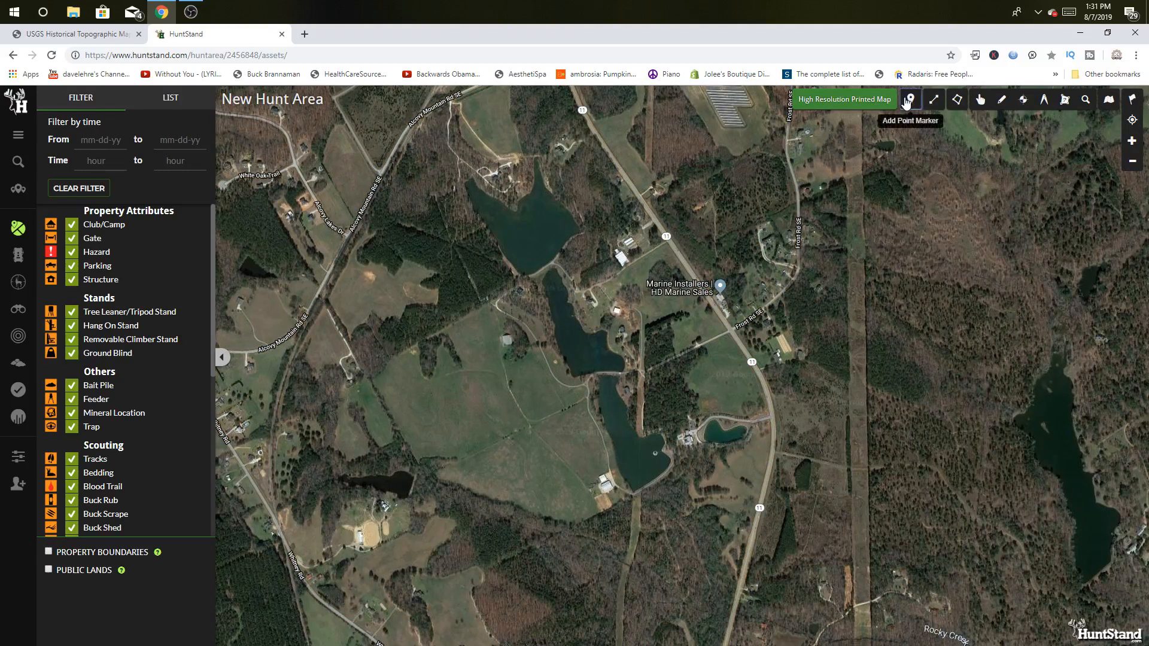
left_click(696, 322)
key("Escape")
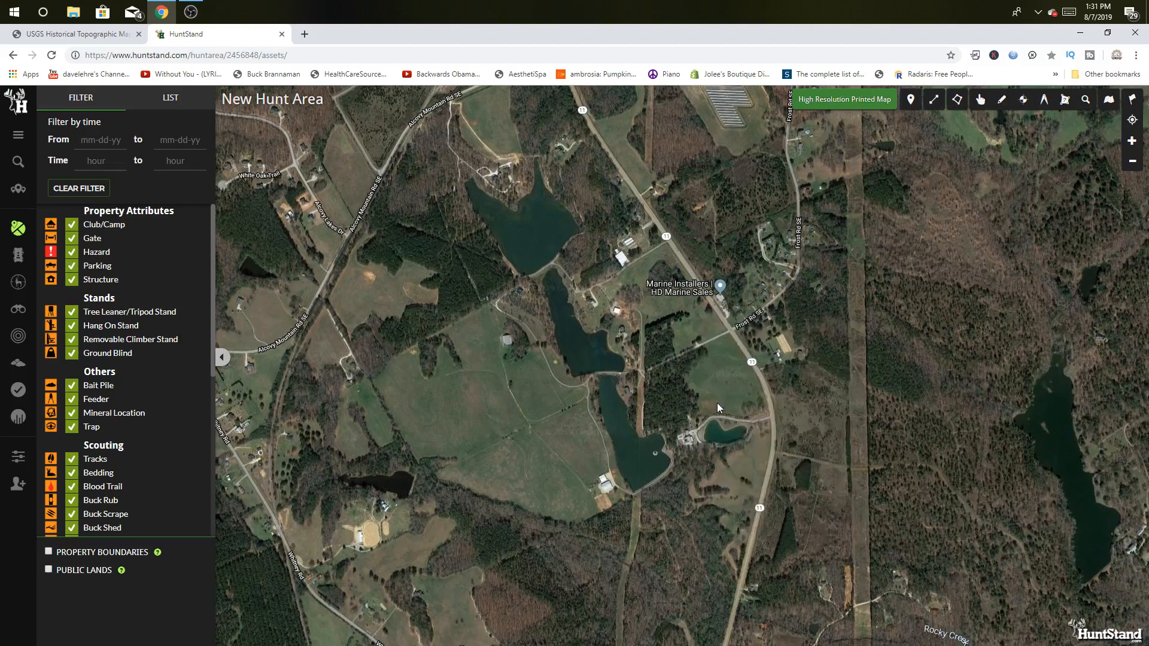
left_click(695, 310)
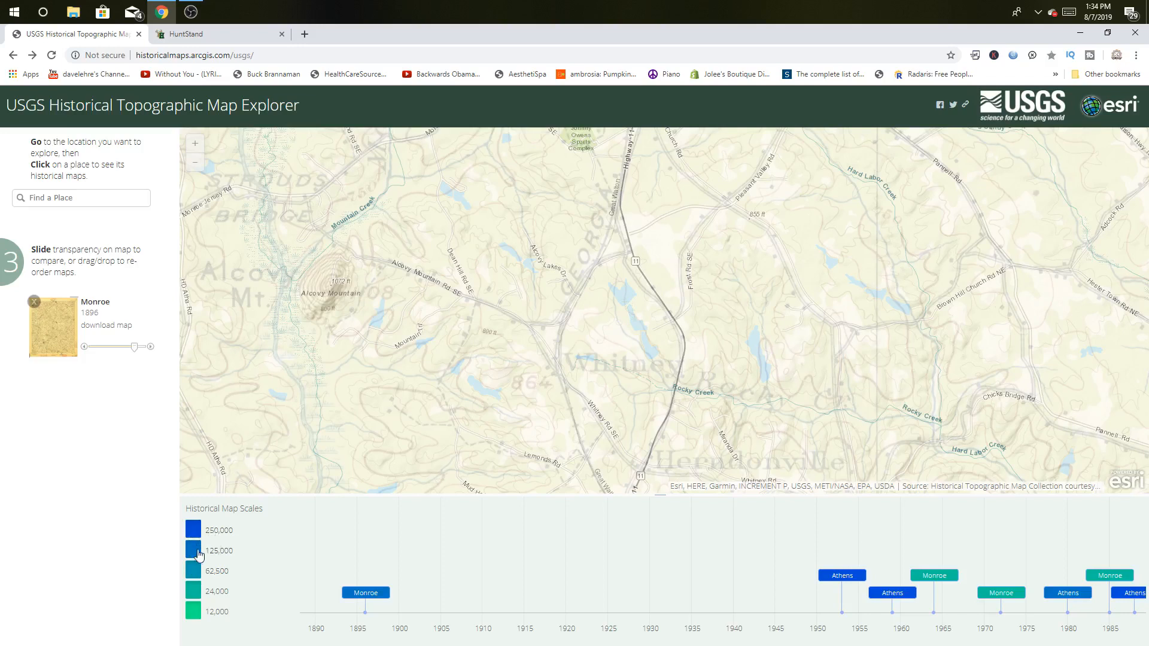
Hide the 12,000 and 24,000 scale maps from the USGS historical map timeline and show them again.
left_click(194, 613)
left_click(196, 595)
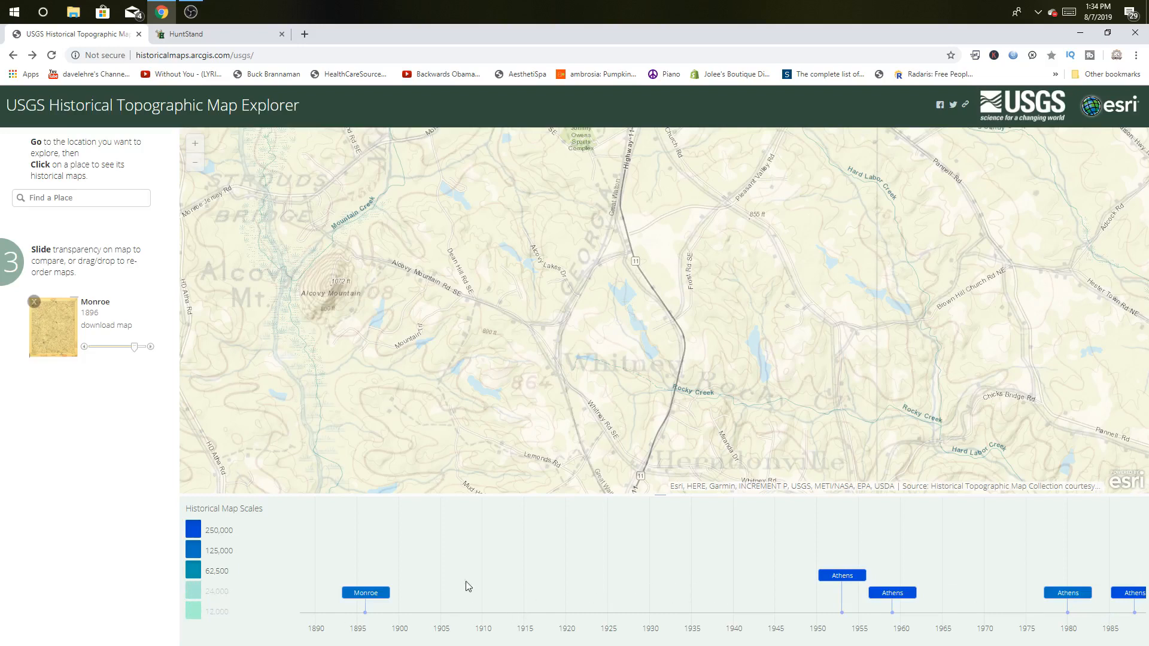
left_click(194, 590)
left_click(194, 609)
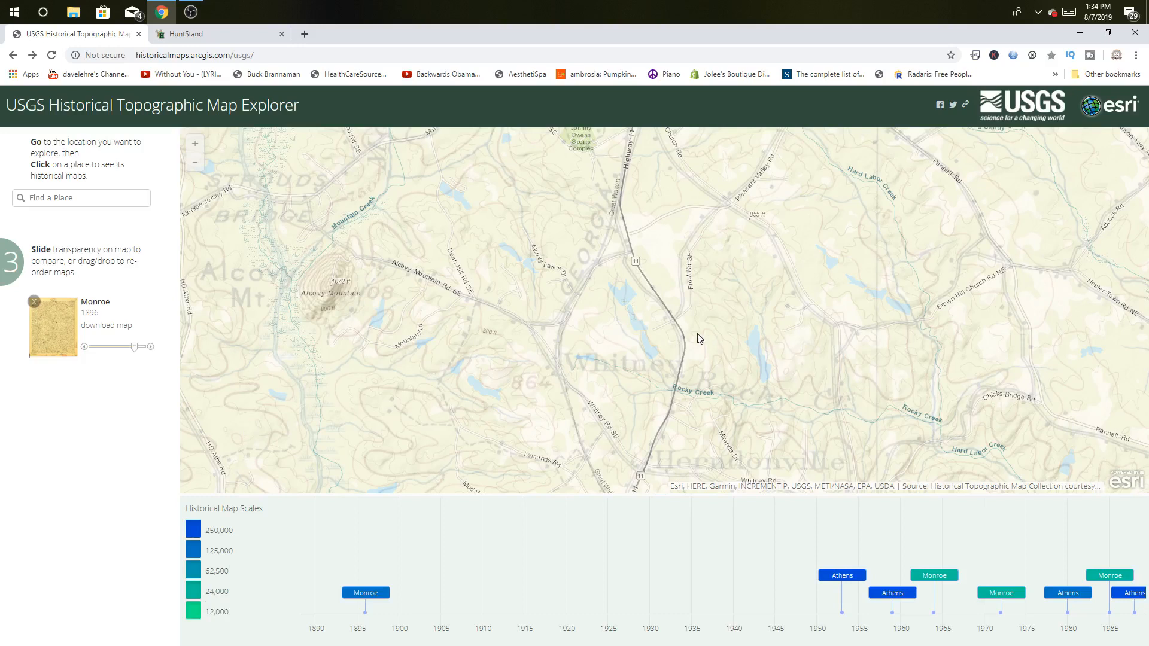
Switch to topoView, list the maps covering Monroe, and download the 1932 edition of the 1896 Monroe, GA map as a JPEG.
left_click(120, 326)
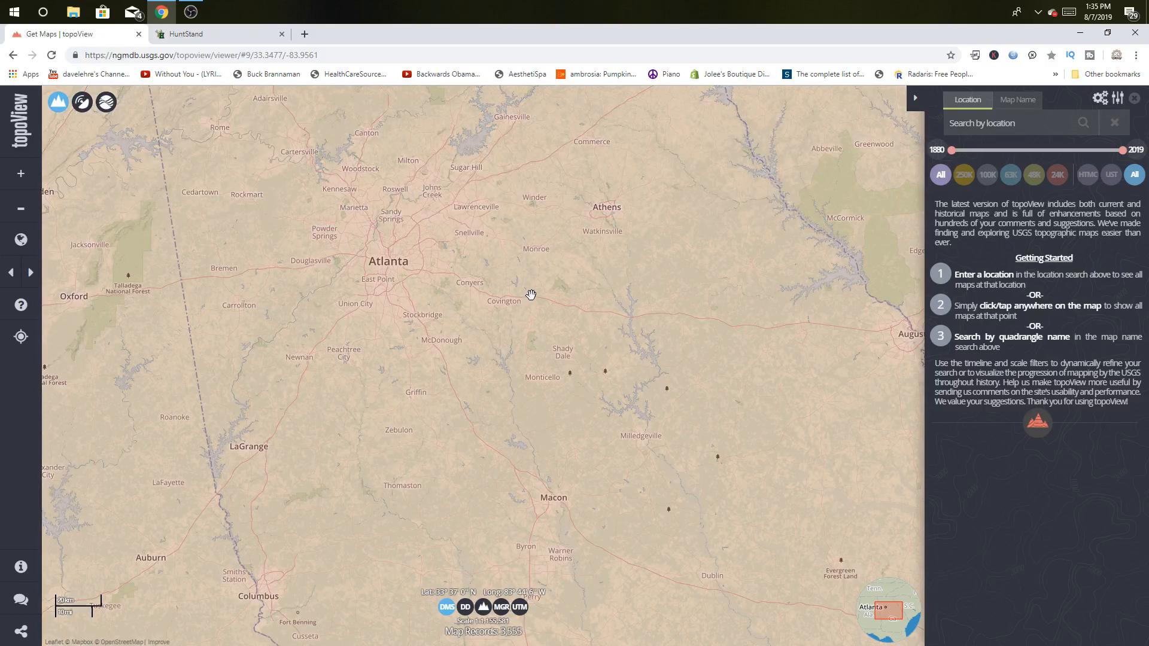
left_click(539, 255)
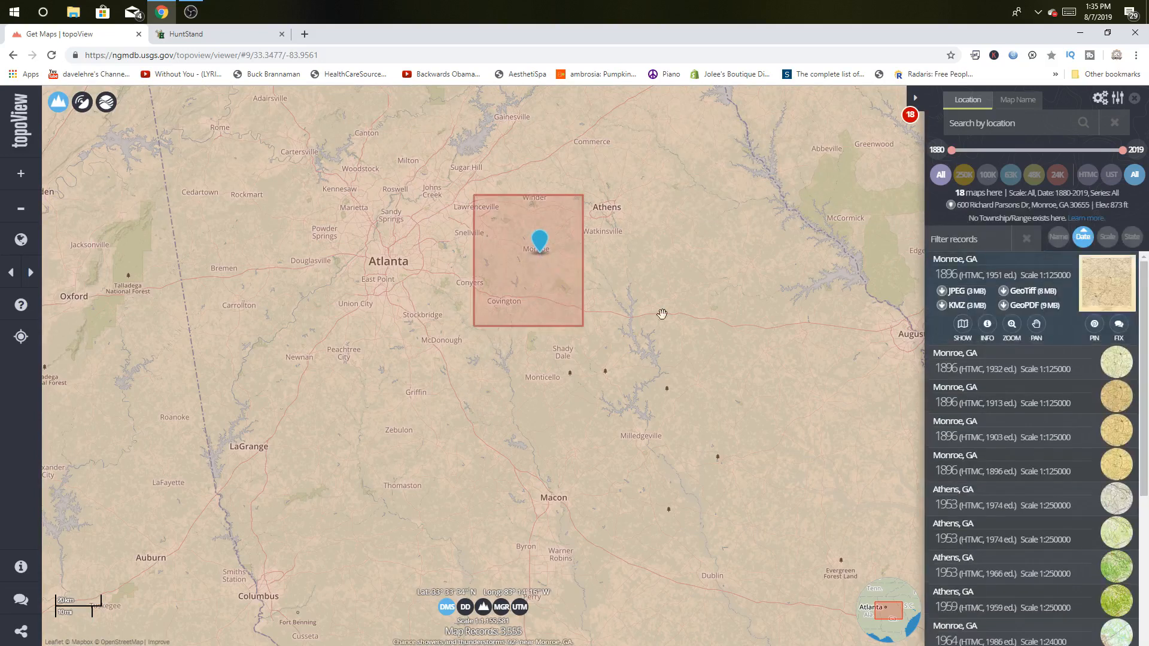
left_click(986, 365)
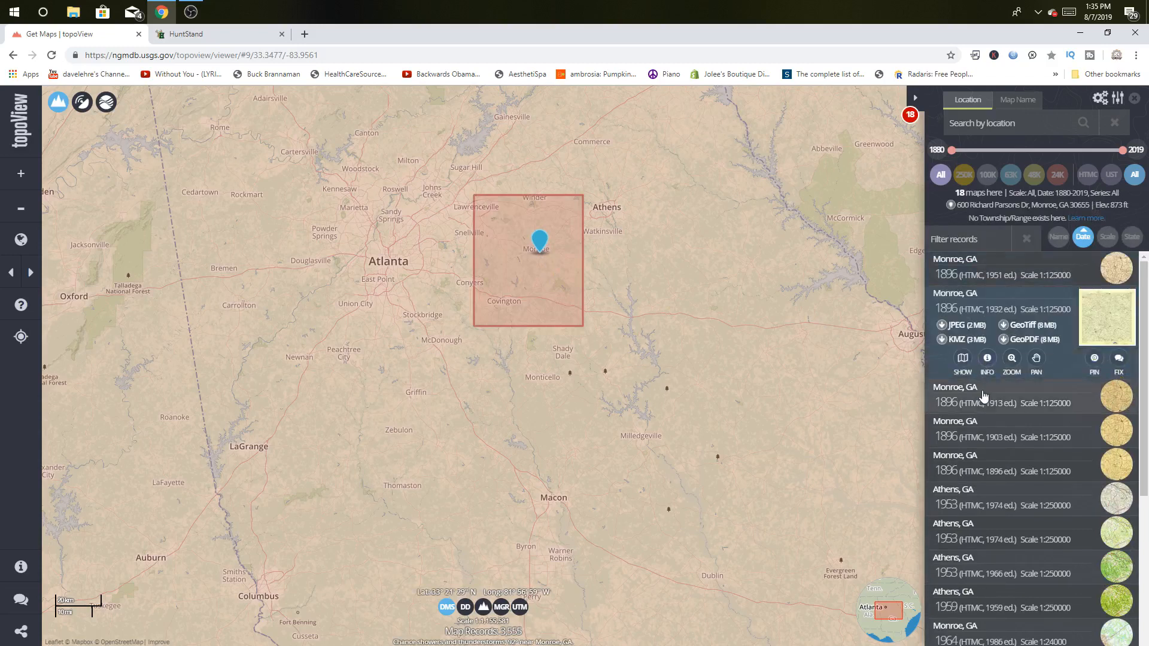
left_click(957, 331)
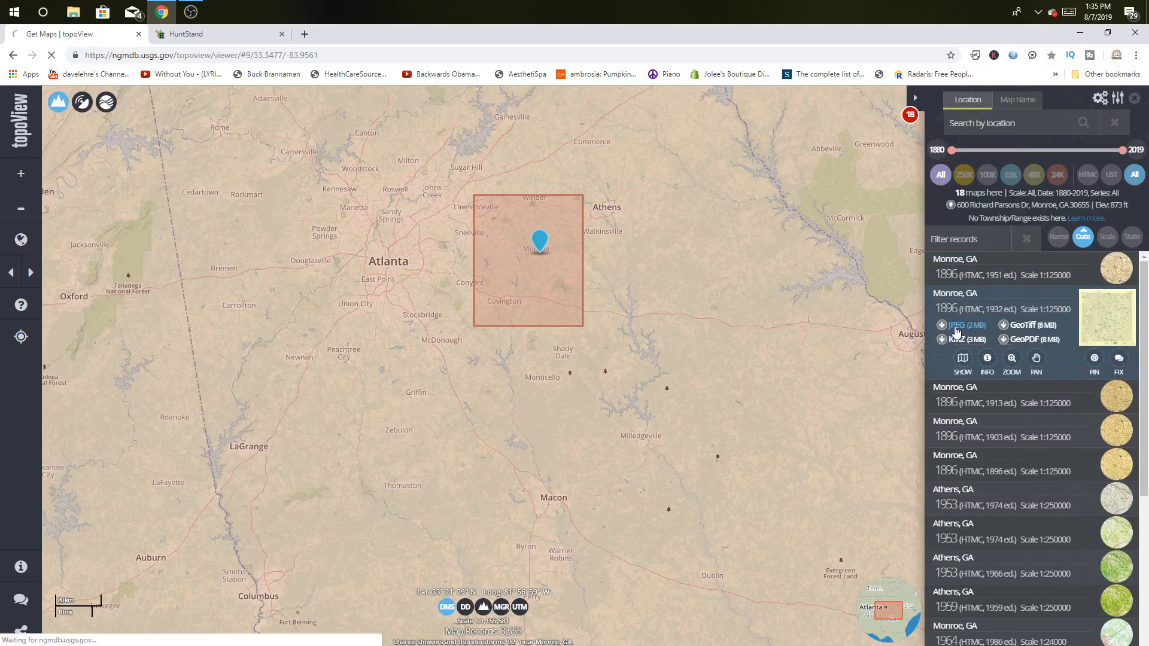